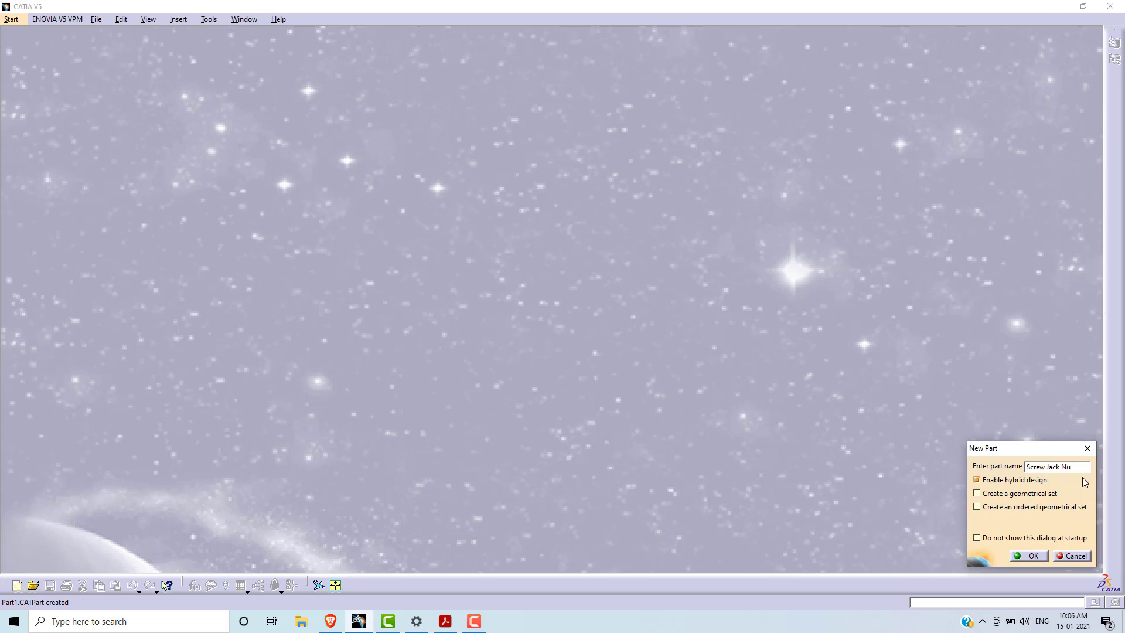
Create the part named Screw Jack Nut and open a sketch on the yz plane.
click(1037, 557)
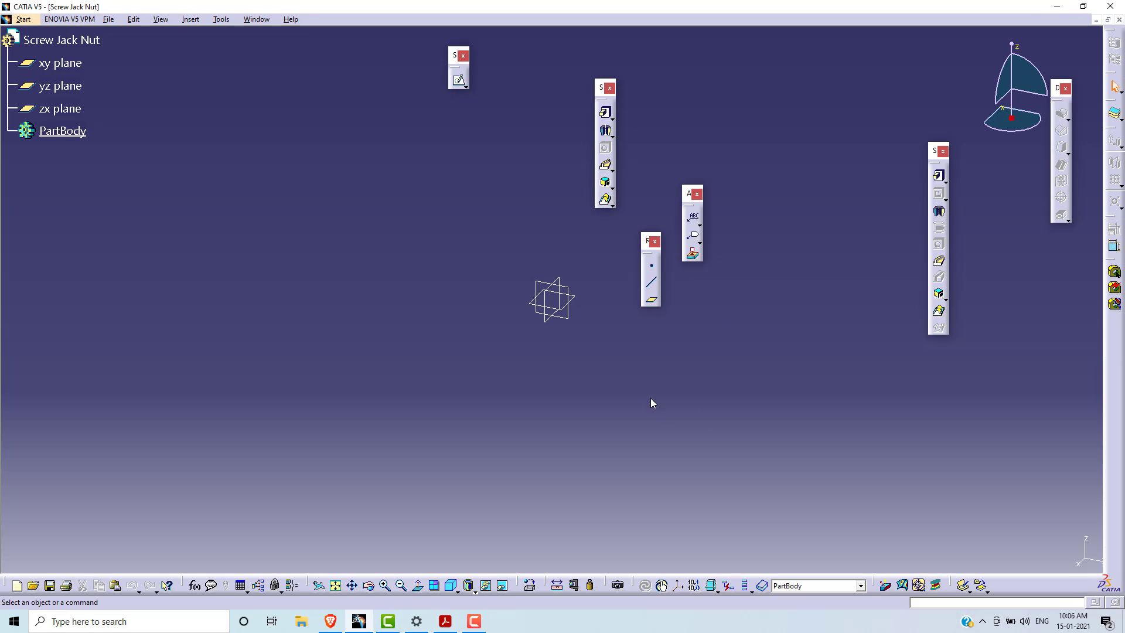
click(569, 319)
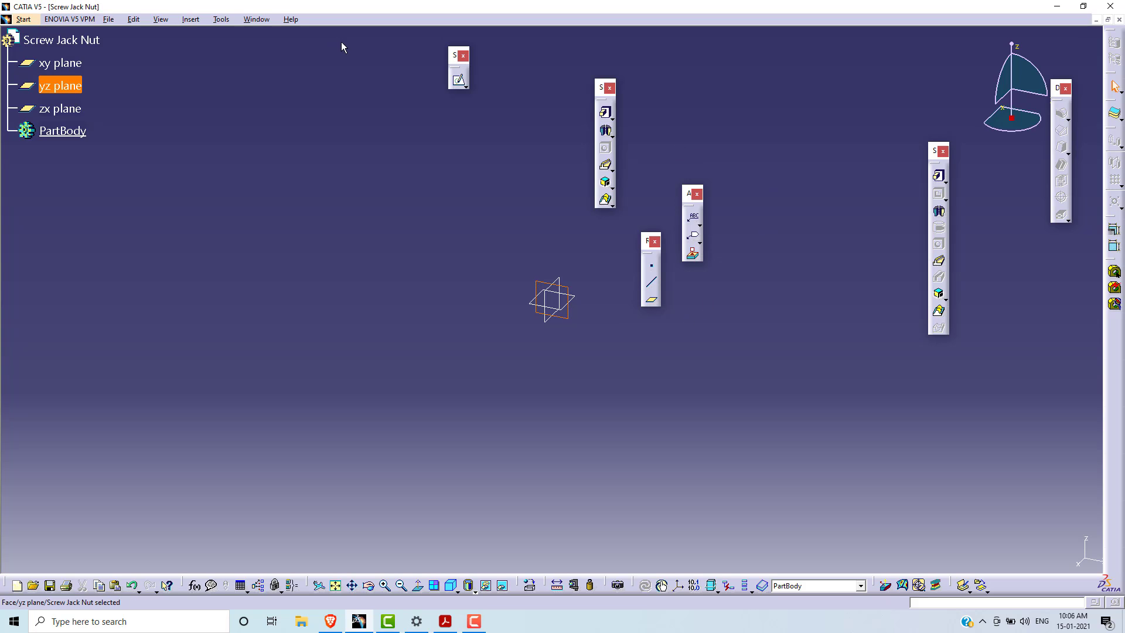
click(460, 83)
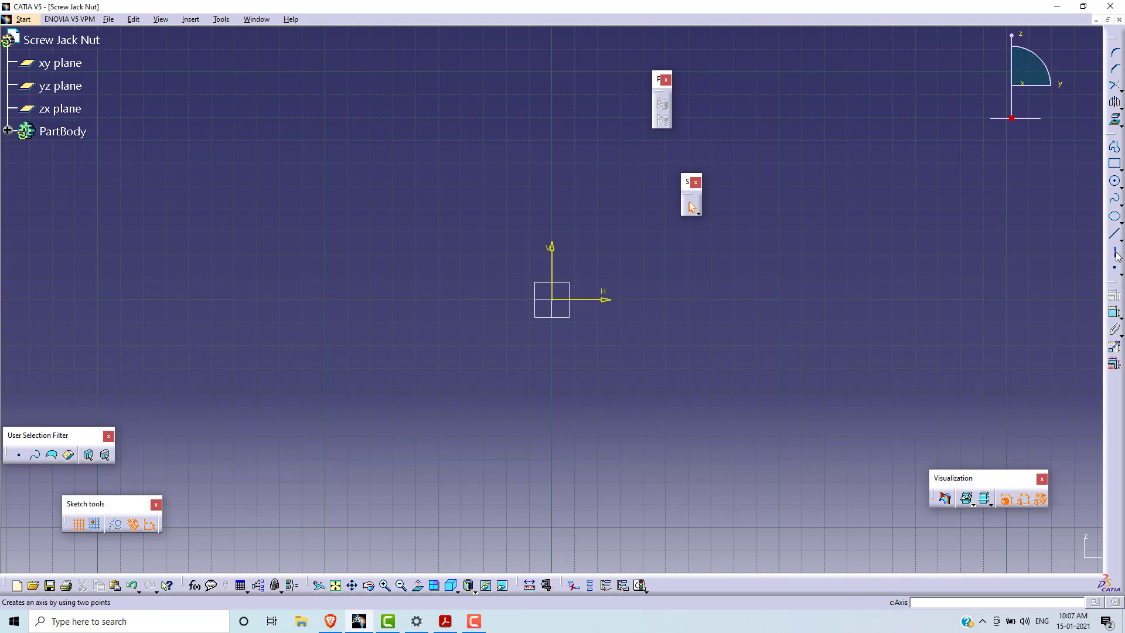
Draw a vertical sketch axis through the origin, starting about 93 mm above it and ending well below it.
click(1116, 258)
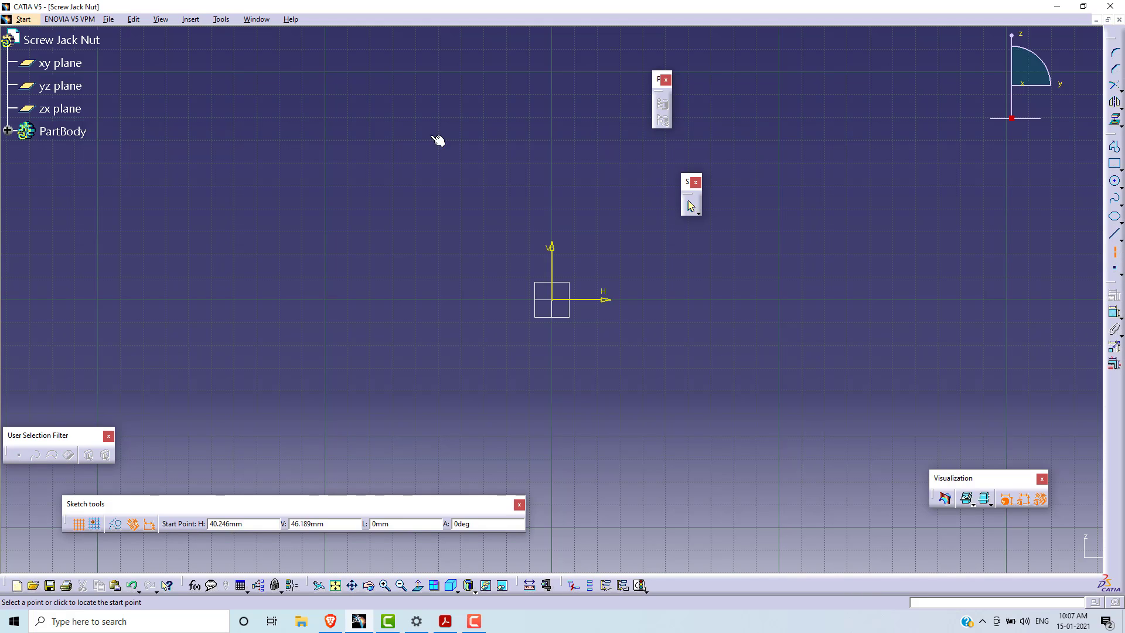
click(551, 88)
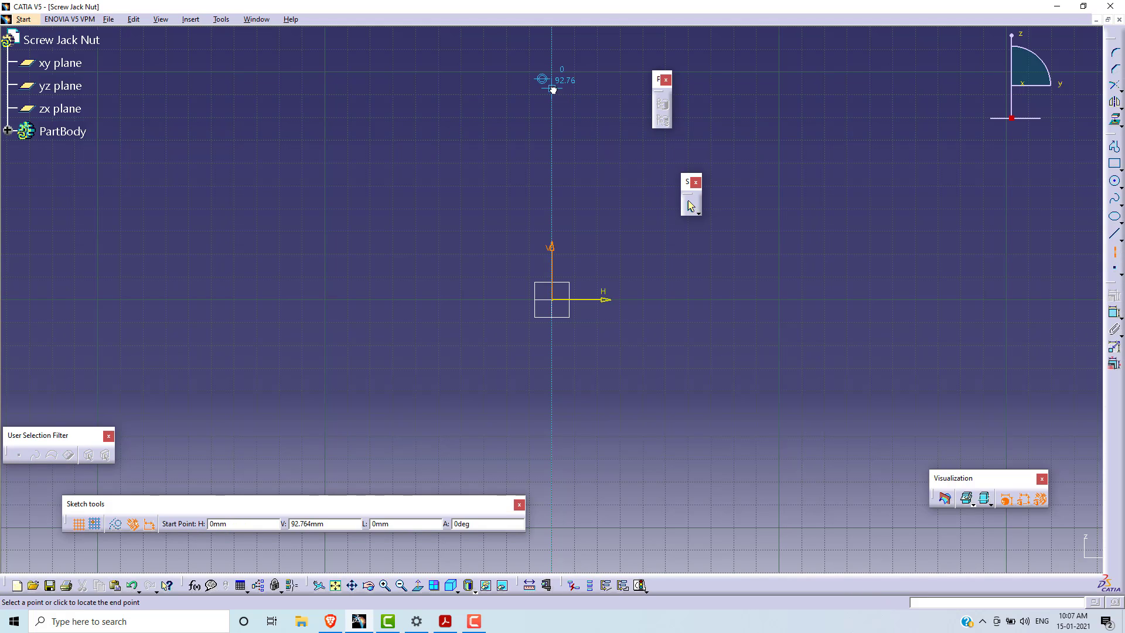
click(551, 533)
click(752, 427)
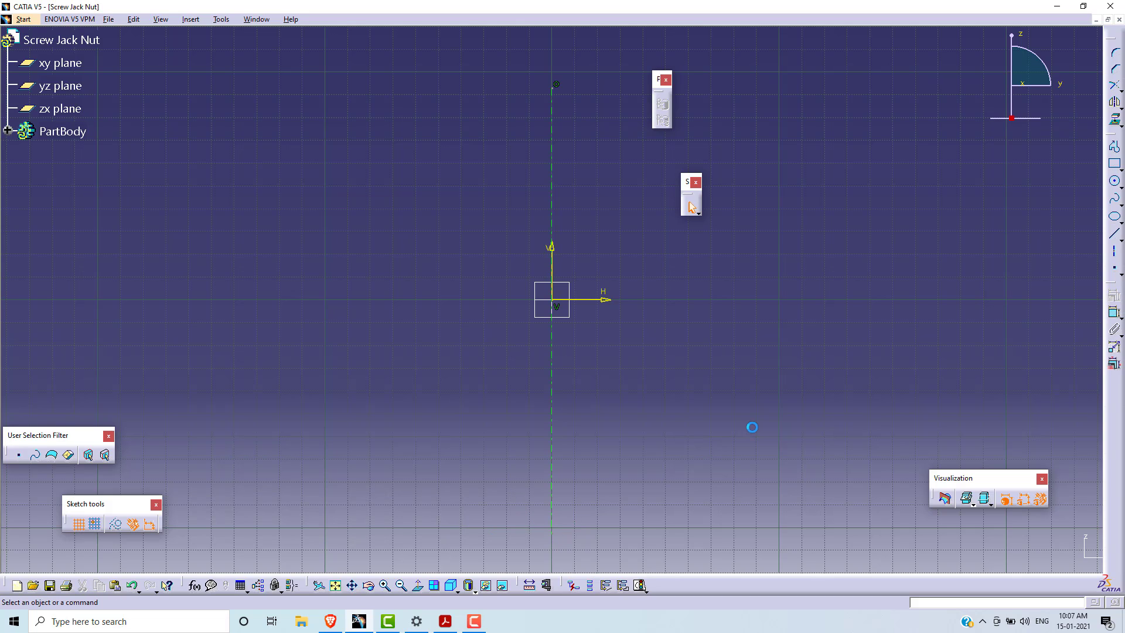
drag(689, 182, 842, 77)
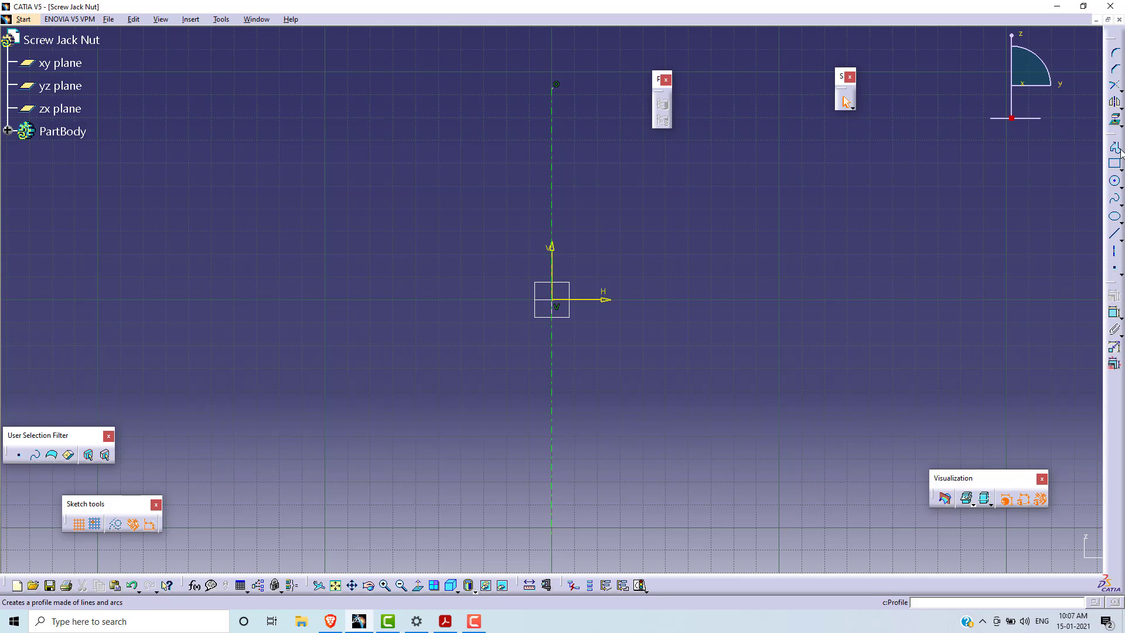
Start the nut profile beside the axis with a horizontal top edge about 57 mm long and a vertical edge about 30 mm down.
click(1117, 150)
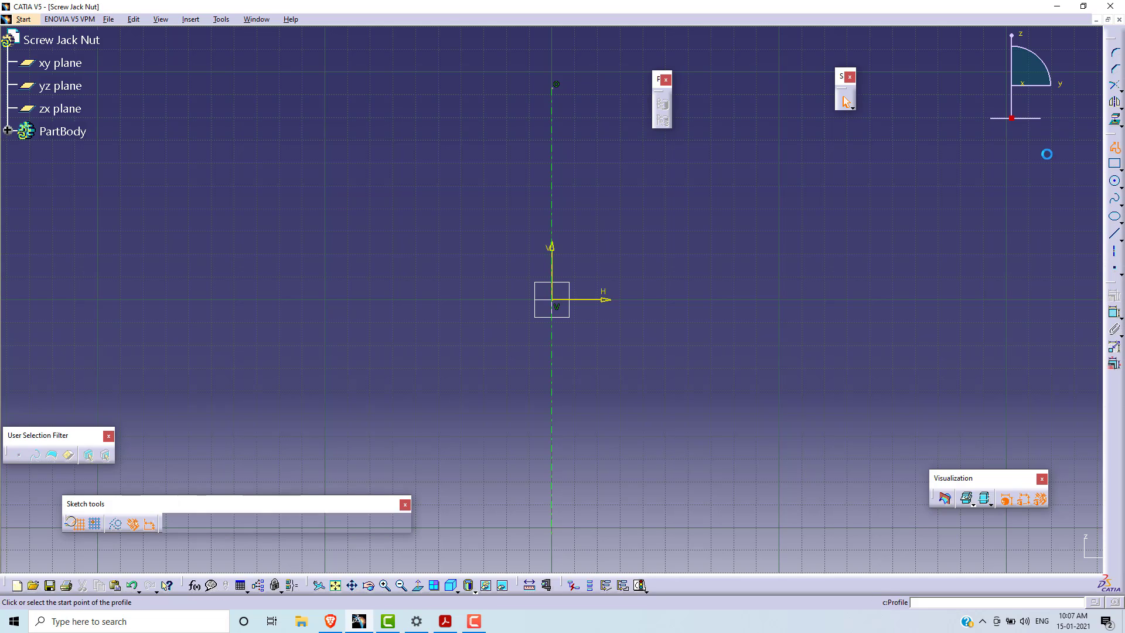
click(619, 160)
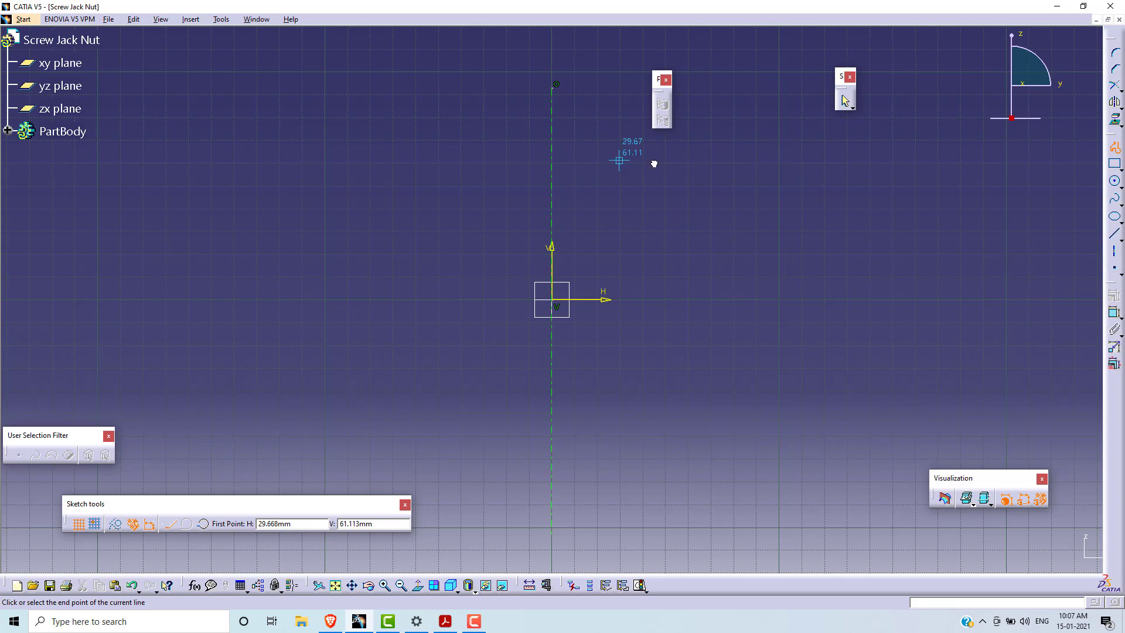
click(750, 162)
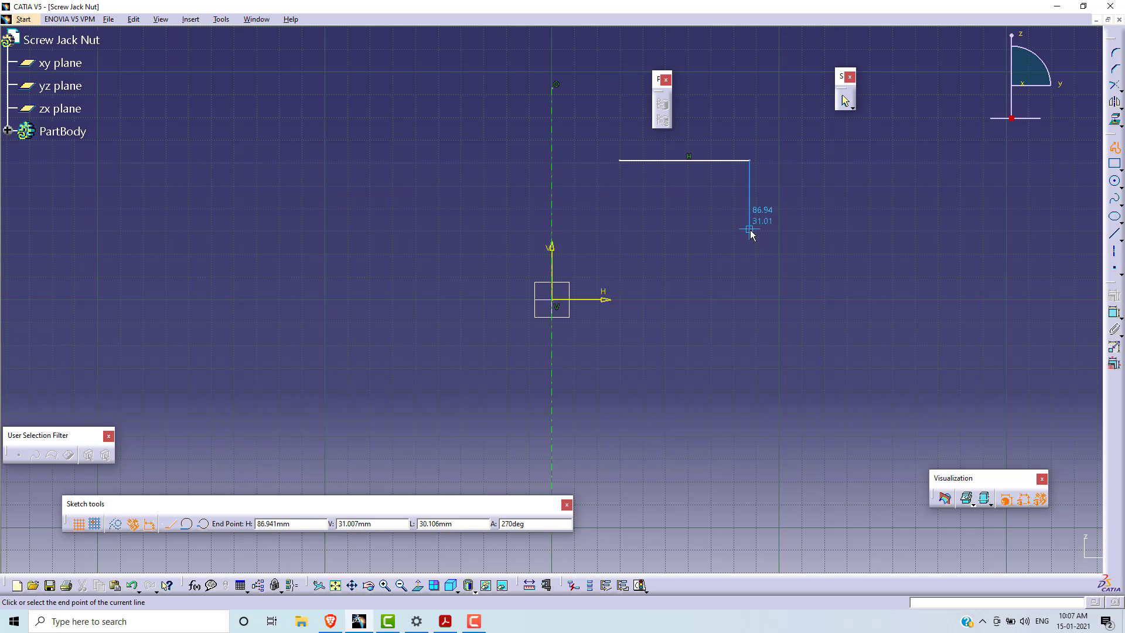
click(750, 230)
Check the screw jack nut profile drawing in the PDF manual and return to the CATIA sketch.
key(alt+Tab)
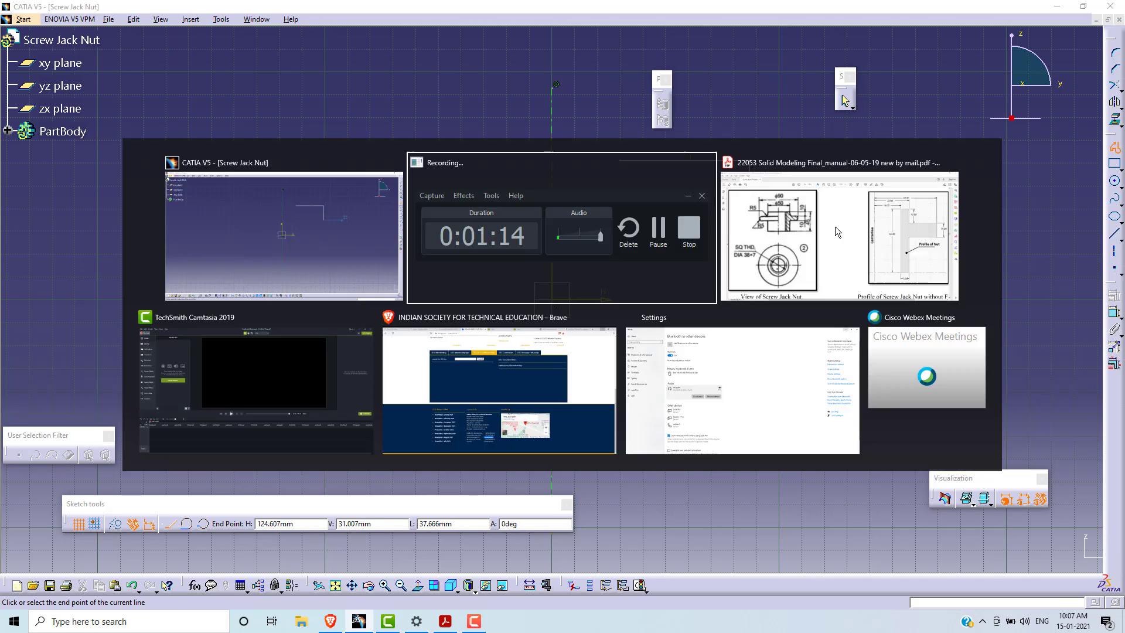
click(446, 621)
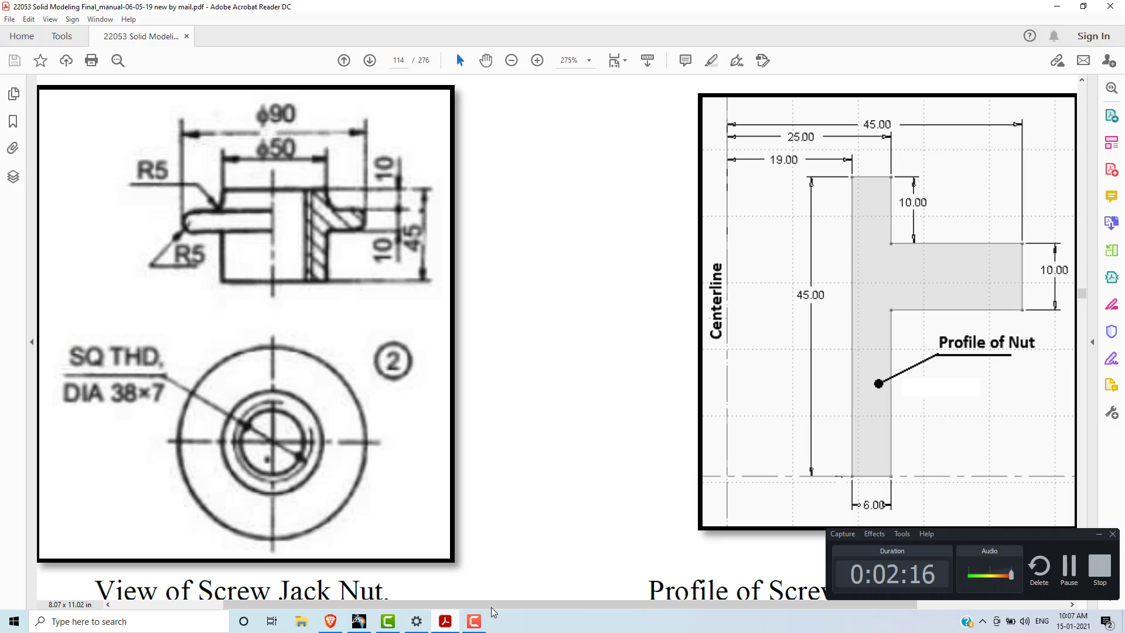
click(929, 382)
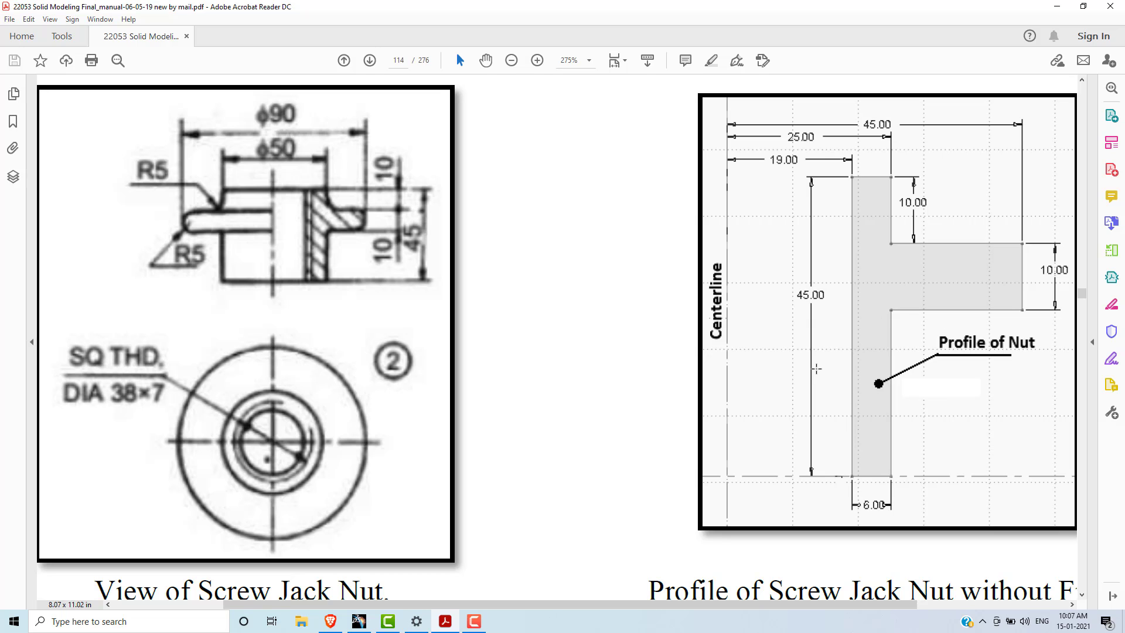
key(alt+Tab)
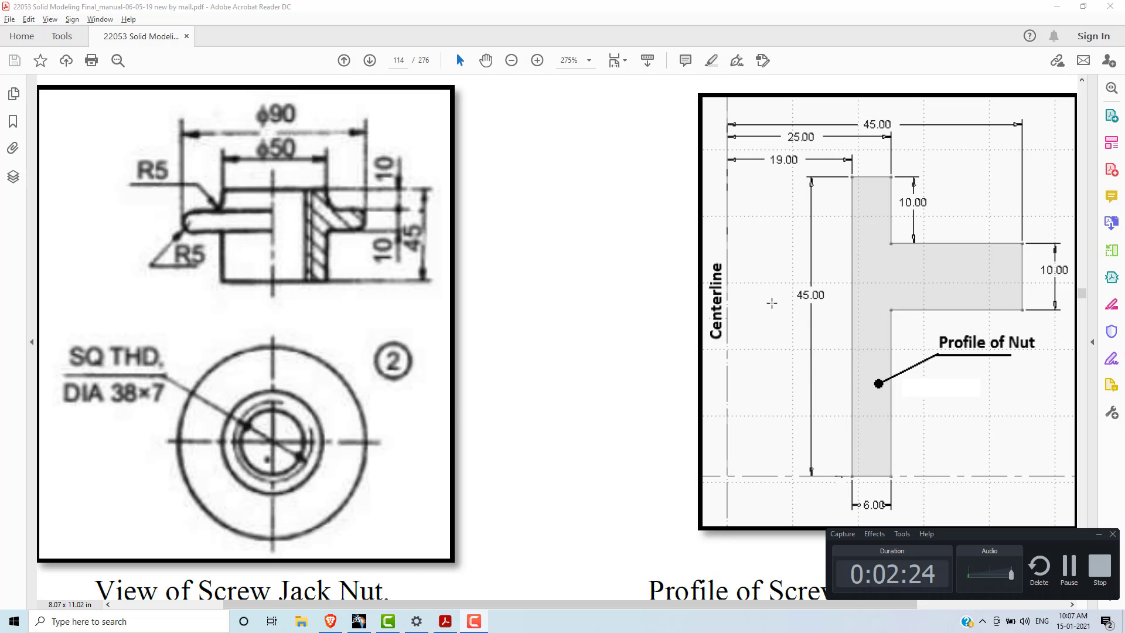
click(445, 622)
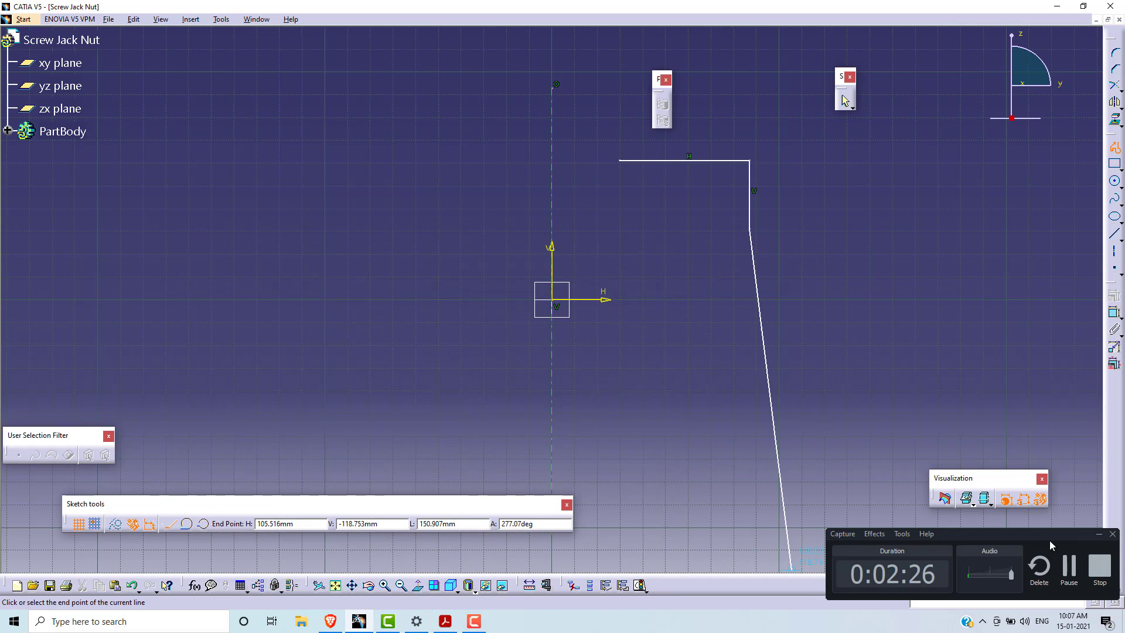
click(1099, 534)
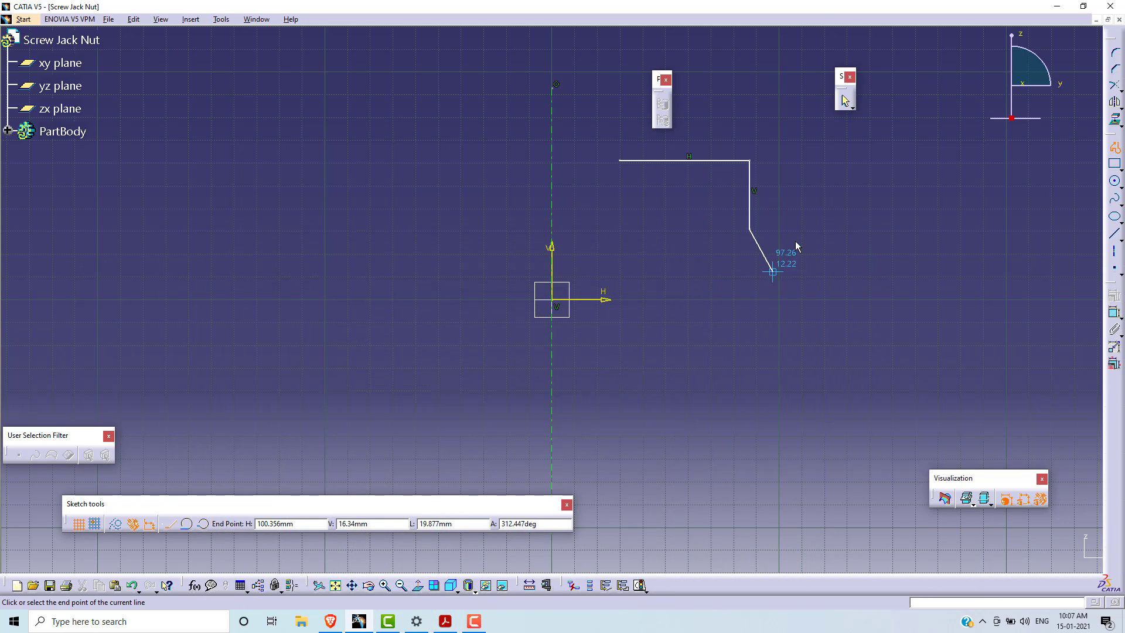
Complete the closed profile with an outward flange about 22 mm thick and a body reaching about 70 mm below the origin.
click(904, 229)
click(903, 279)
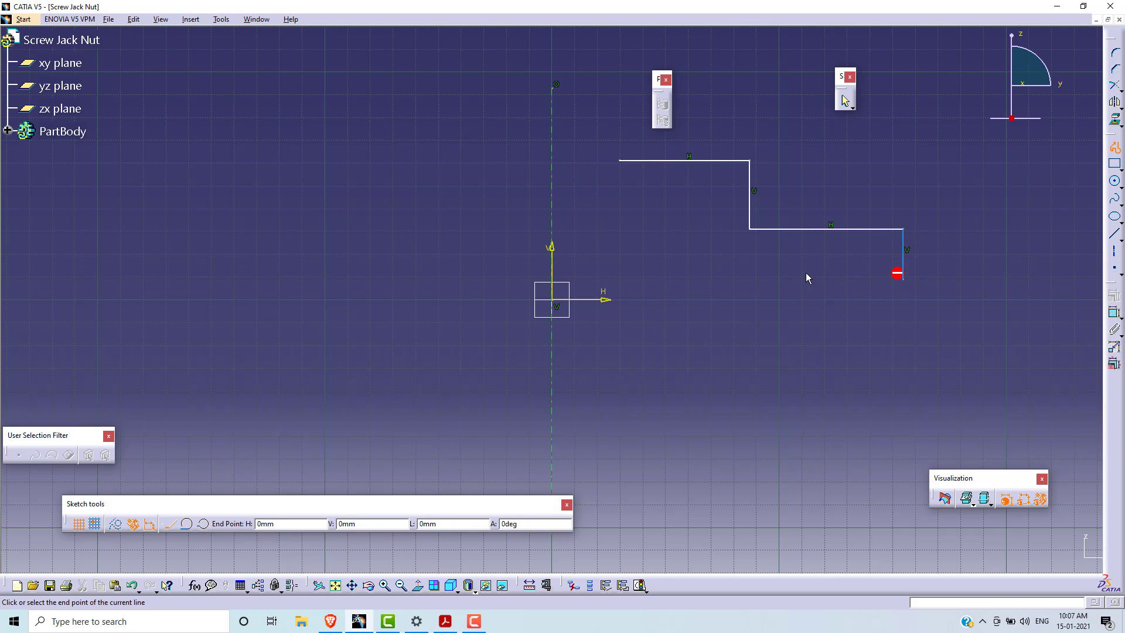
click(750, 280)
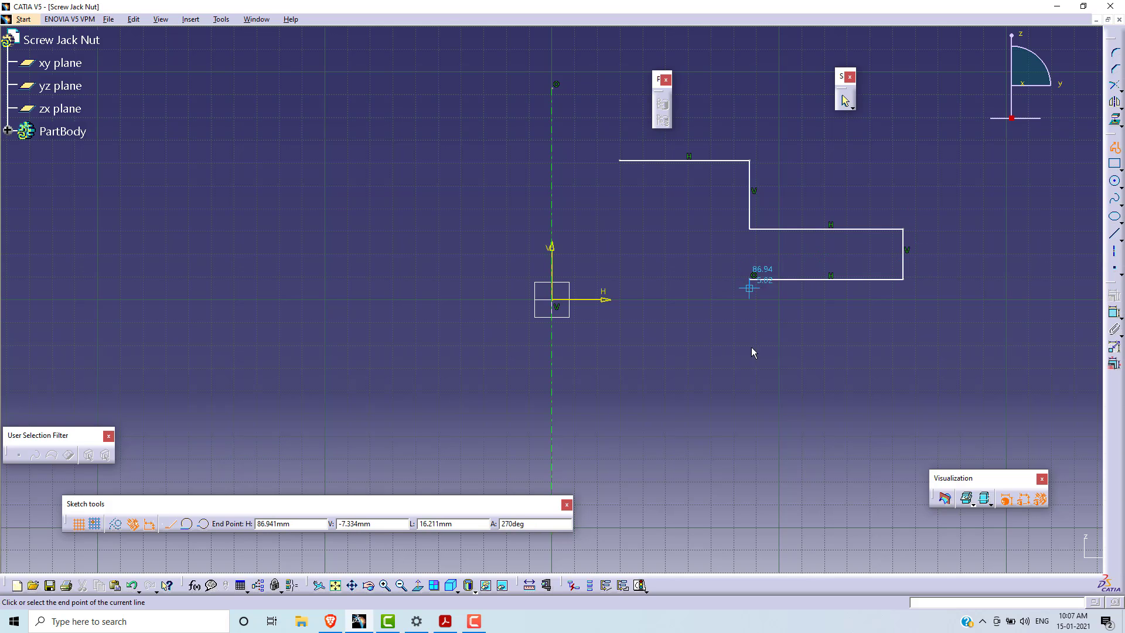
click(751, 457)
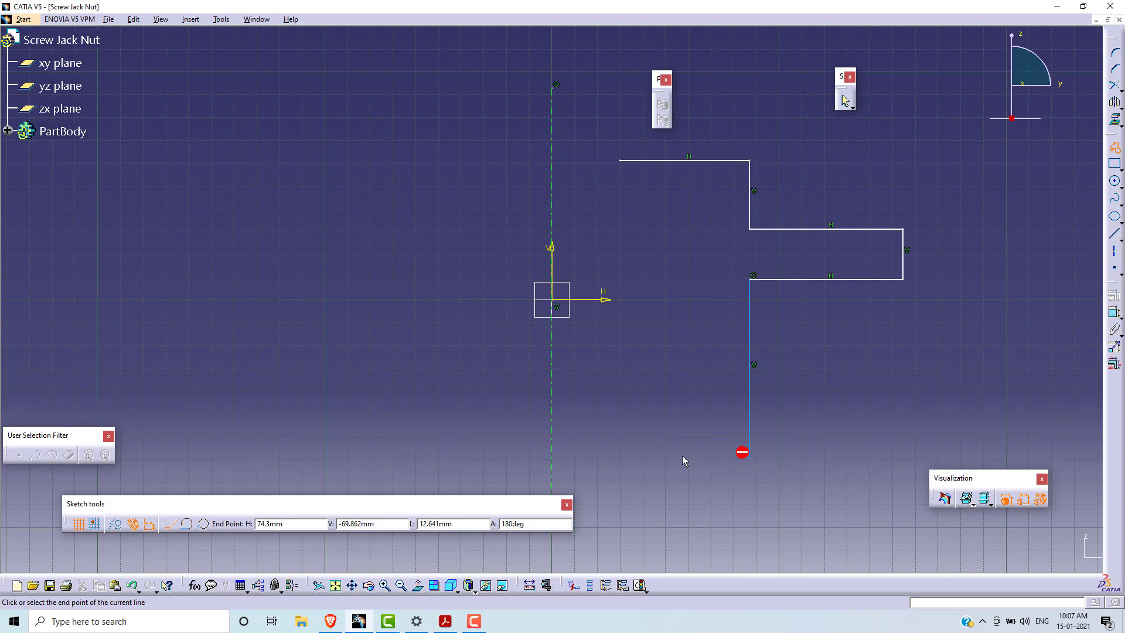
click(621, 460)
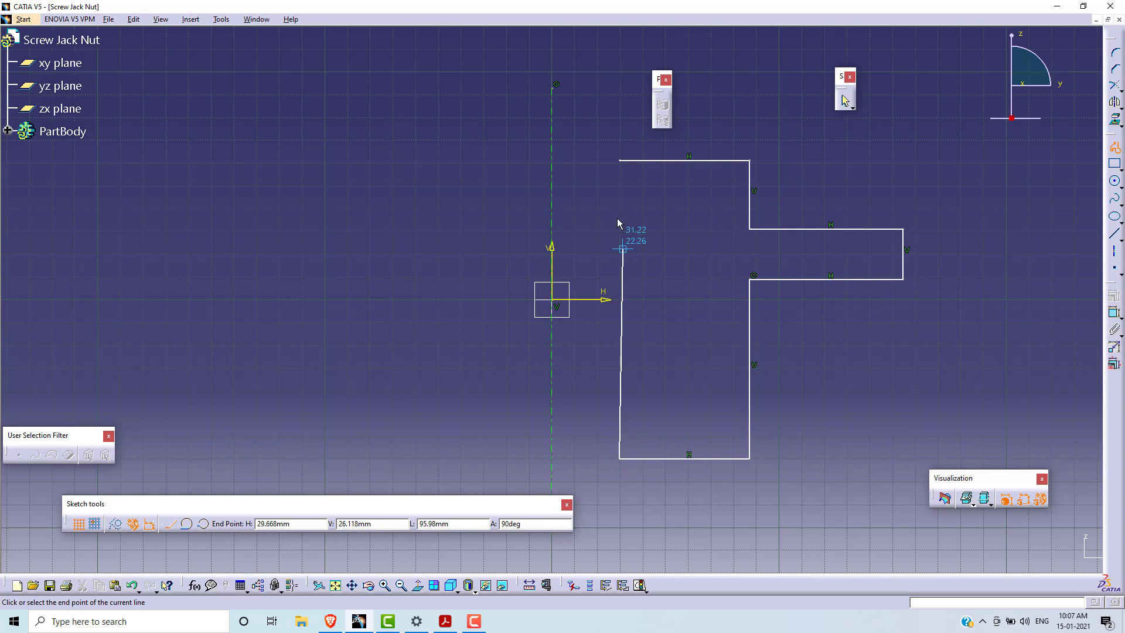
click(622, 162)
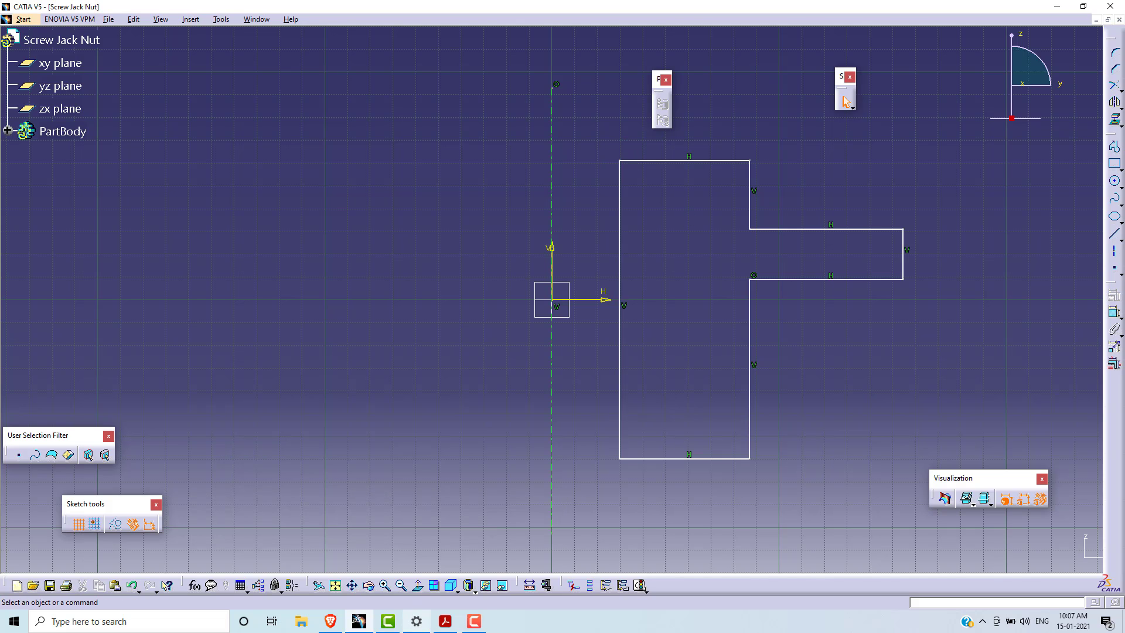
Consult the PDF profile drawing, dimension the bottom edge of the nut profile and set its length to 6 mm.
click(446, 622)
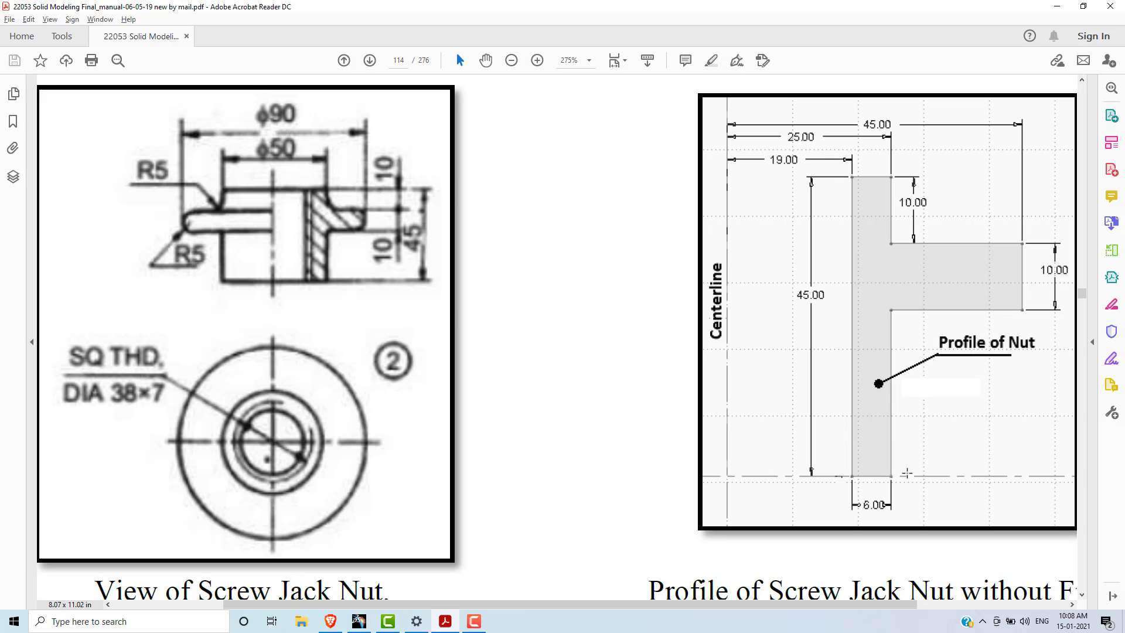
key(alt+Tab)
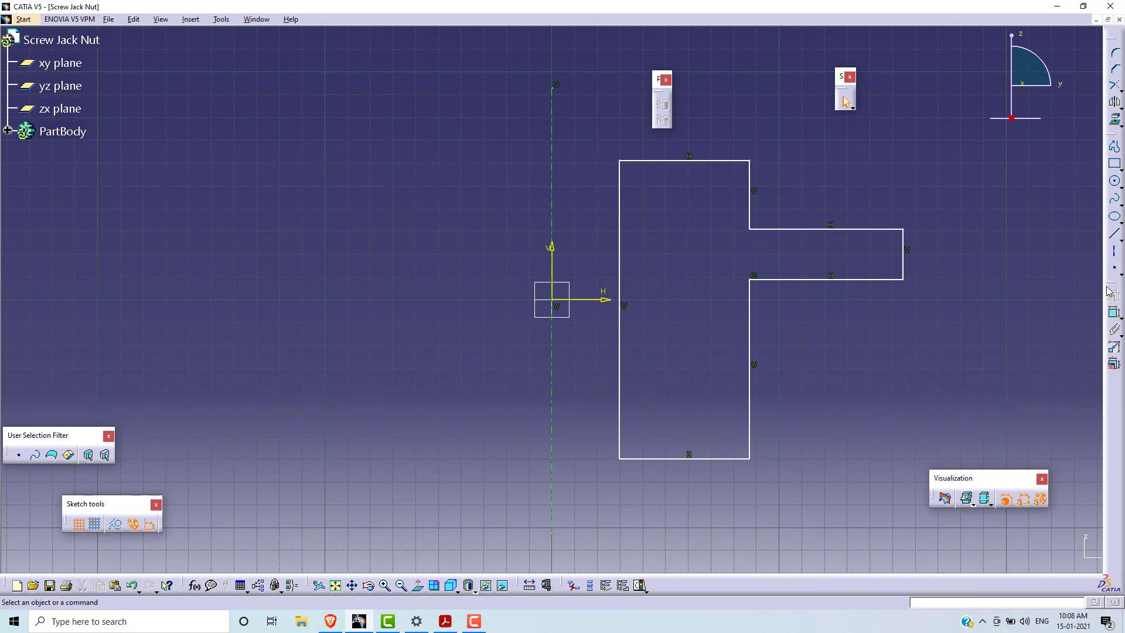
click(1114, 312)
click(715, 460)
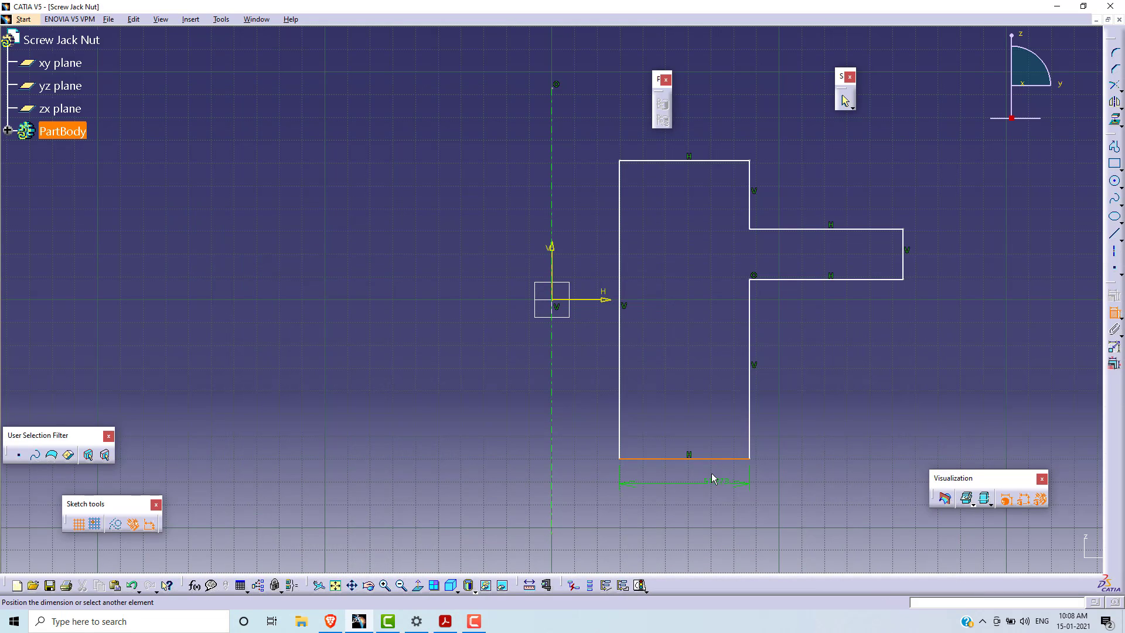
click(698, 503)
double_click(698, 491)
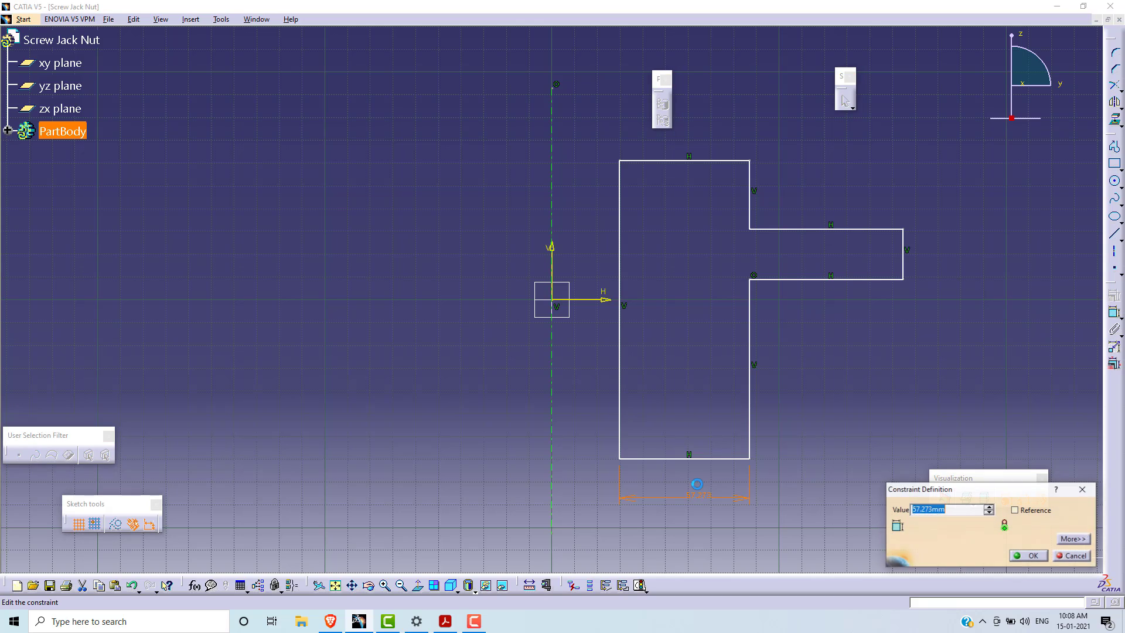
key(Return)
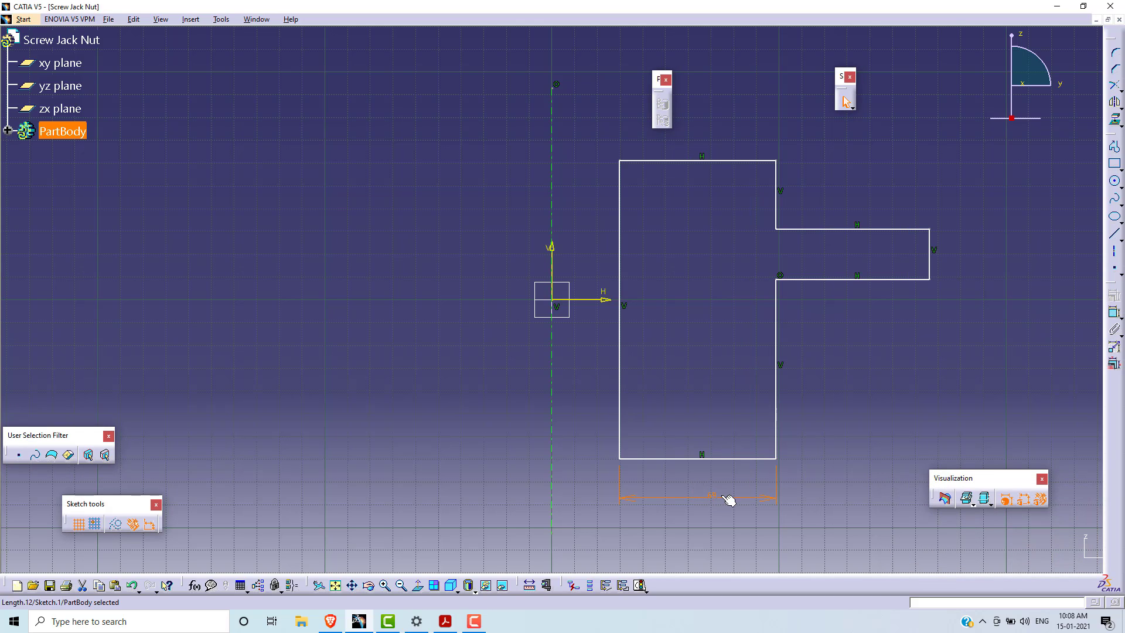
double_click(729, 499)
text(6)
key(Return)
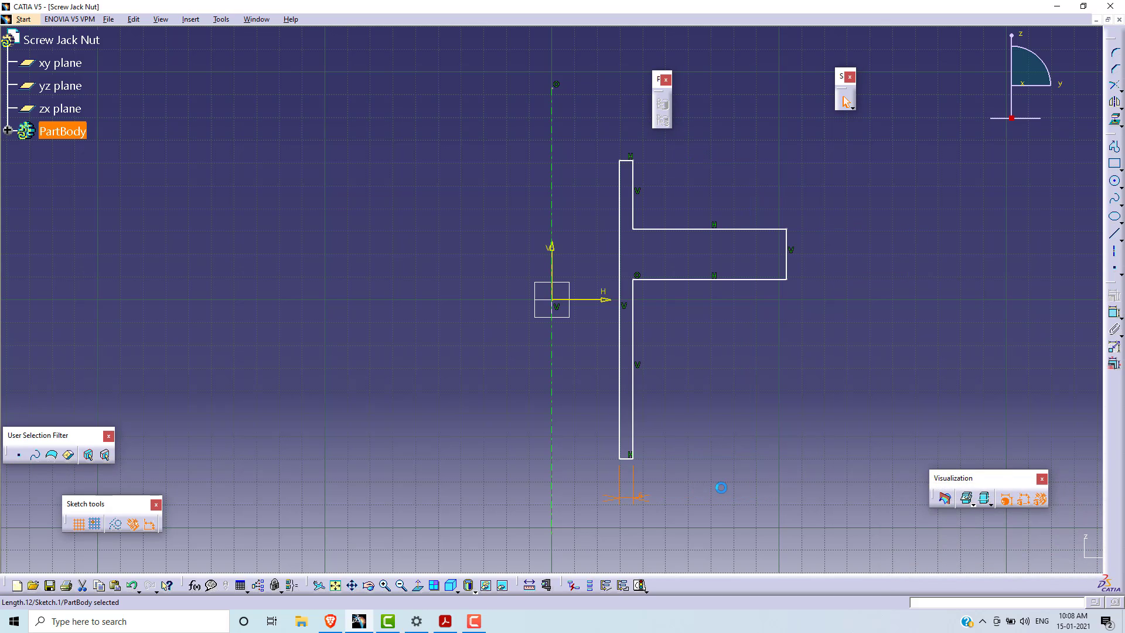
Check the PDF drawing again, dimension the flange's outer vertical edge and set the flange thickness to 10 mm.
key(alt+Tab)
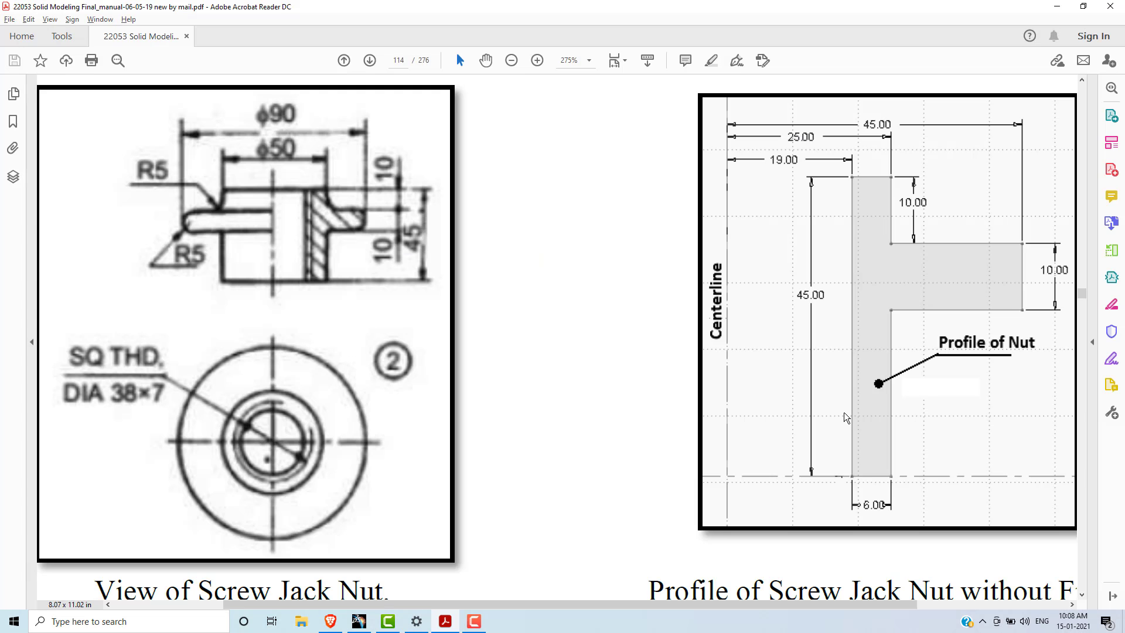
key(alt+Tab)
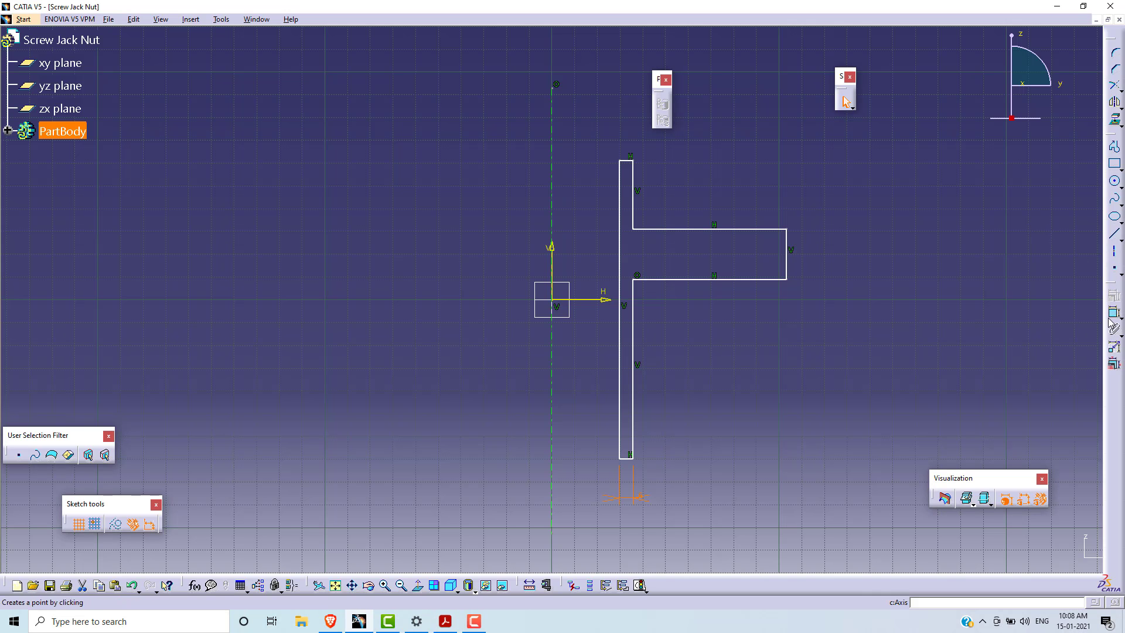
click(846, 101)
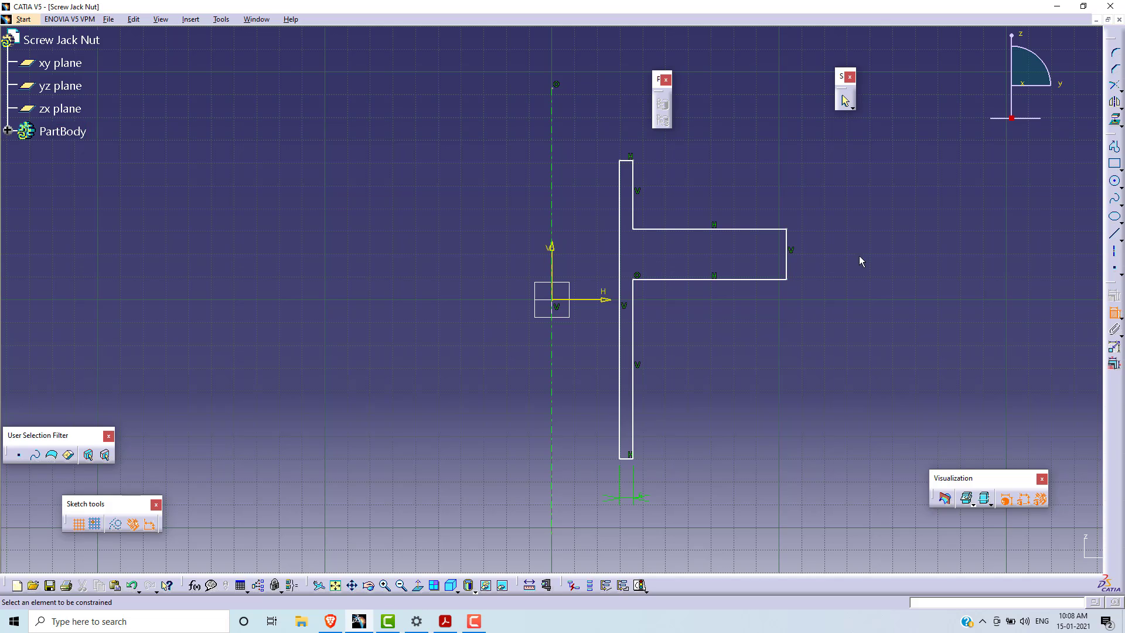
click(792, 263)
click(857, 255)
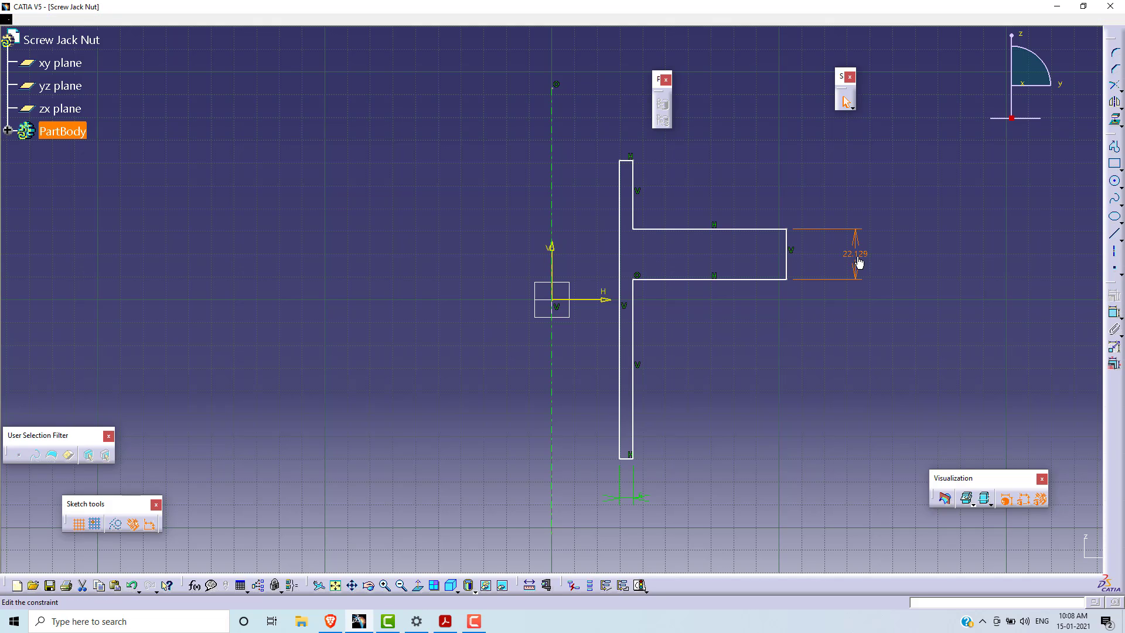
double_click(857, 255)
text(10)
key(Return)
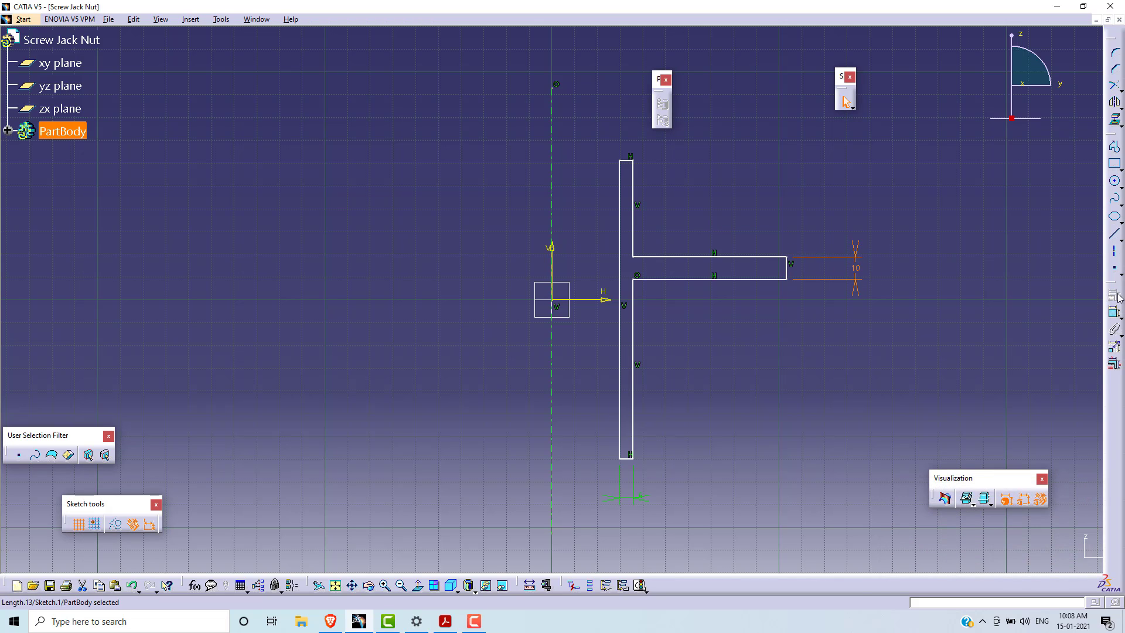
Dimension the short outer vertical edge above the flange and set its length to 10 mm.
click(1112, 314)
click(633, 208)
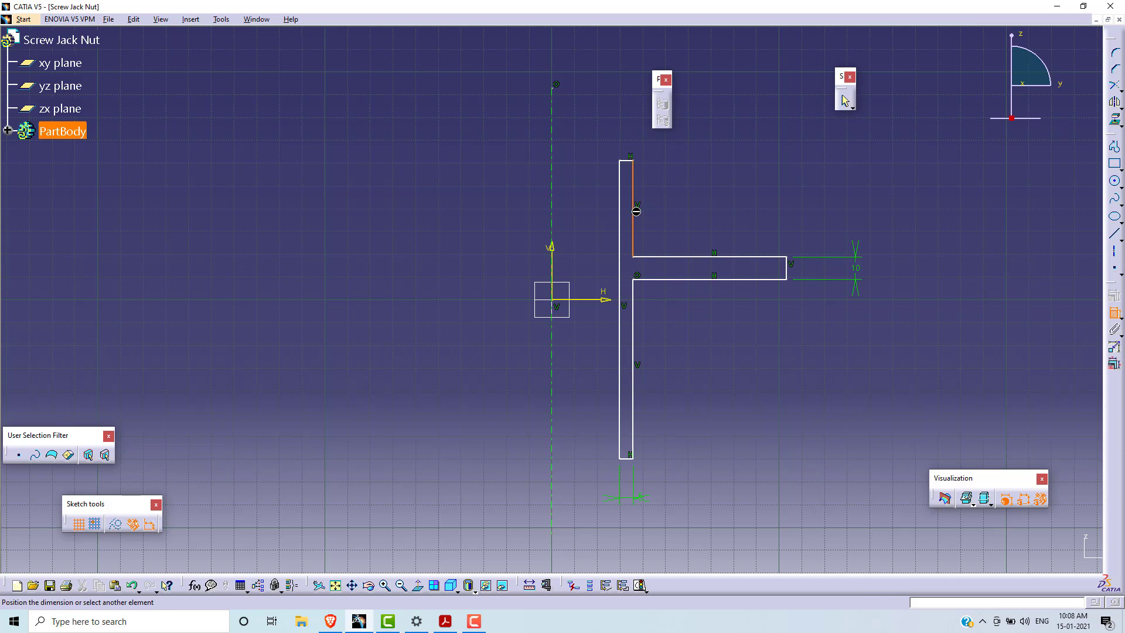
click(856, 200)
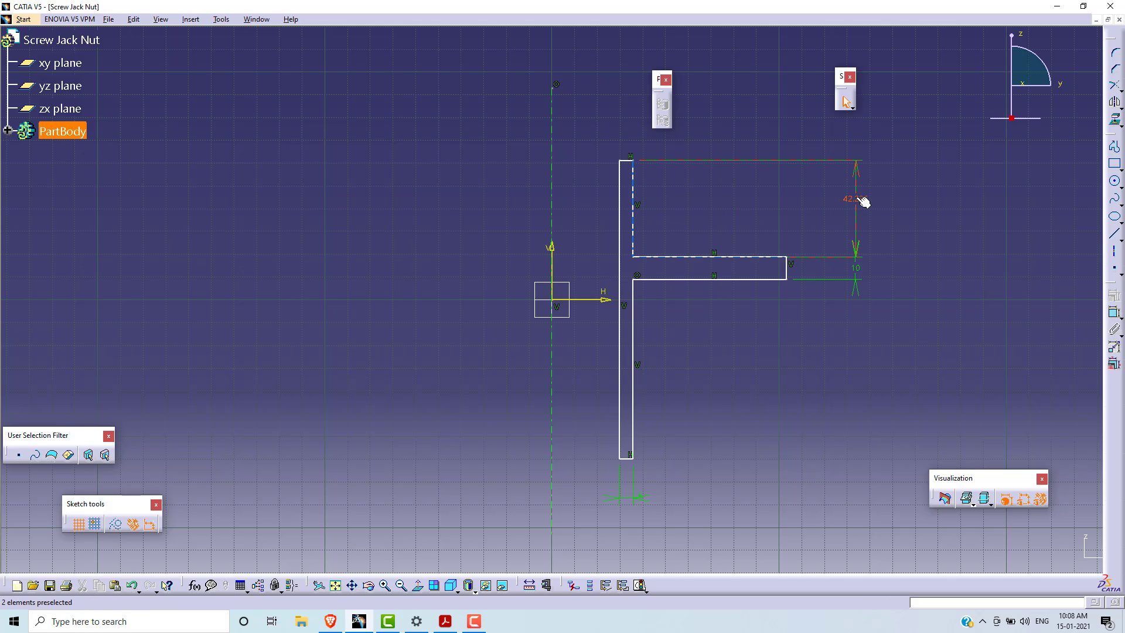
double_click(856, 198)
text(10)
key(Return)
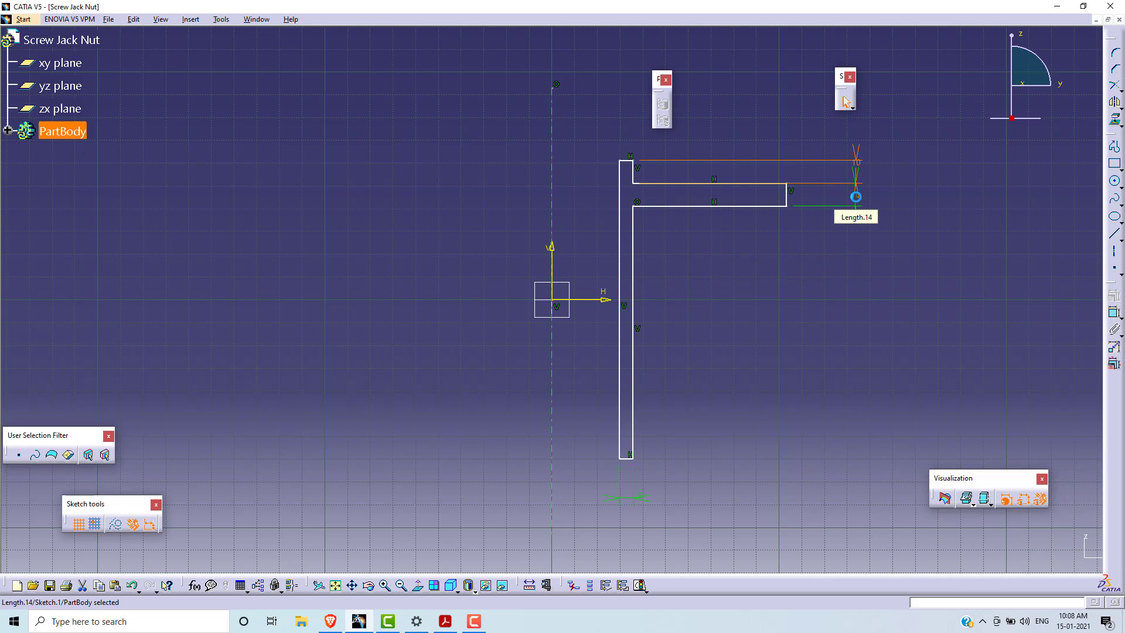
Check the PDF drawing, dimension the overall height between the profile's top and bottom edges and set it to 45 mm.
key(alt+Tab)
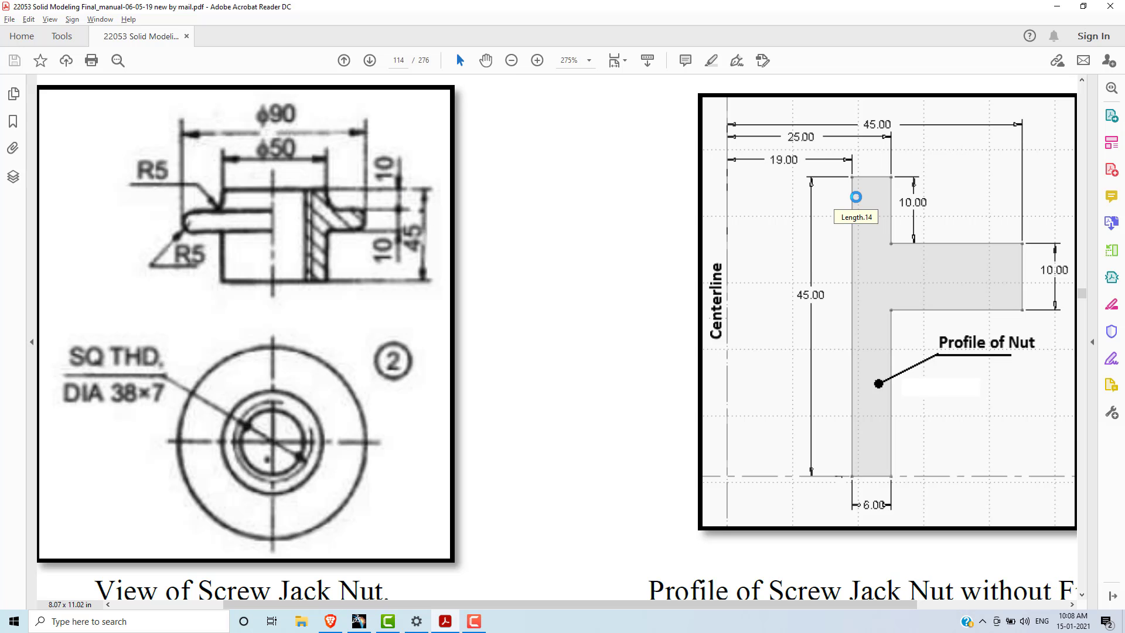
key(alt+Tab)
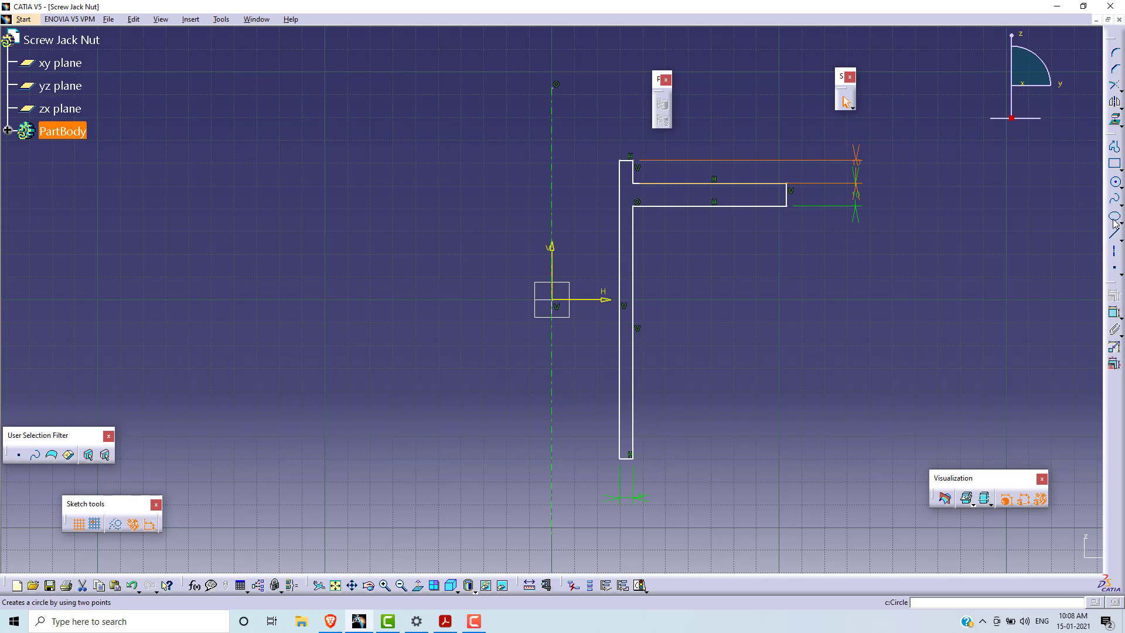
click(1114, 312)
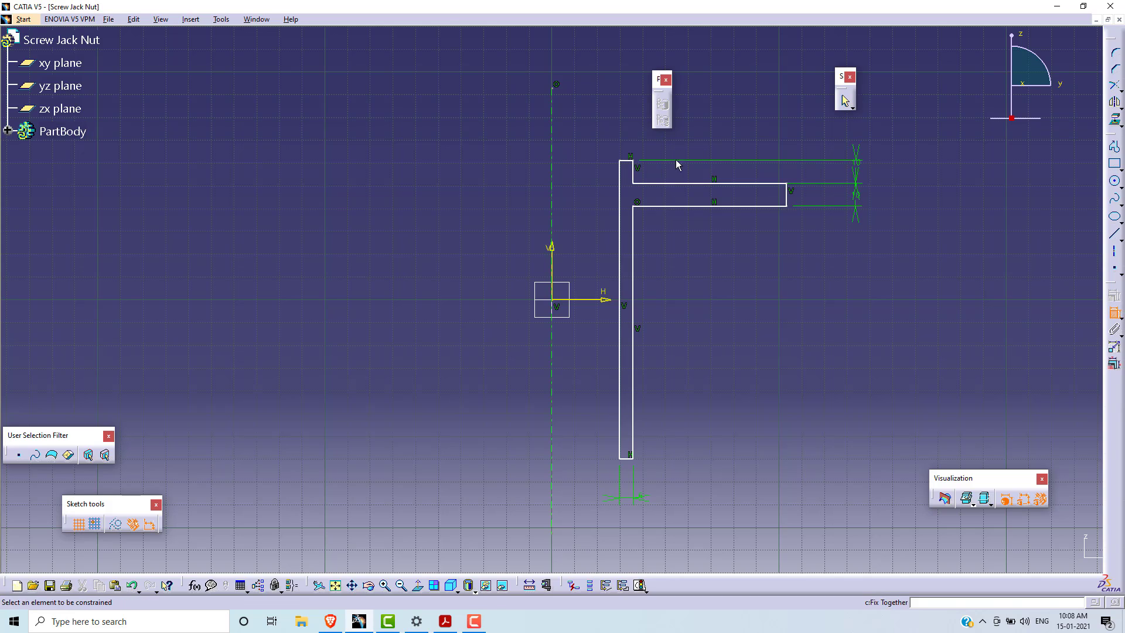
click(626, 161)
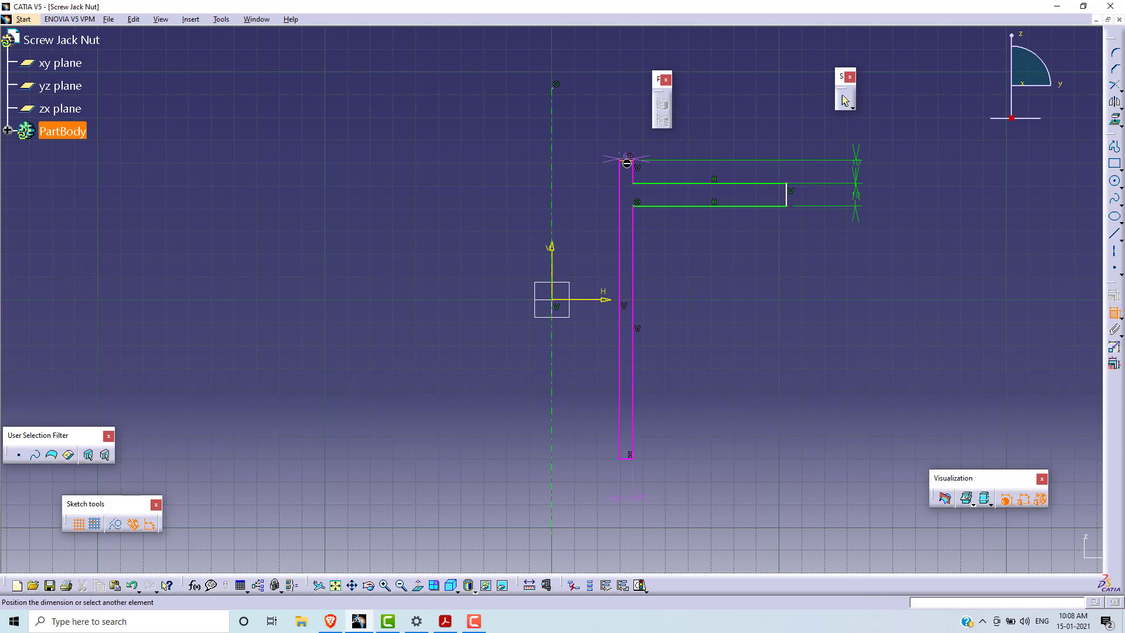
click(634, 465)
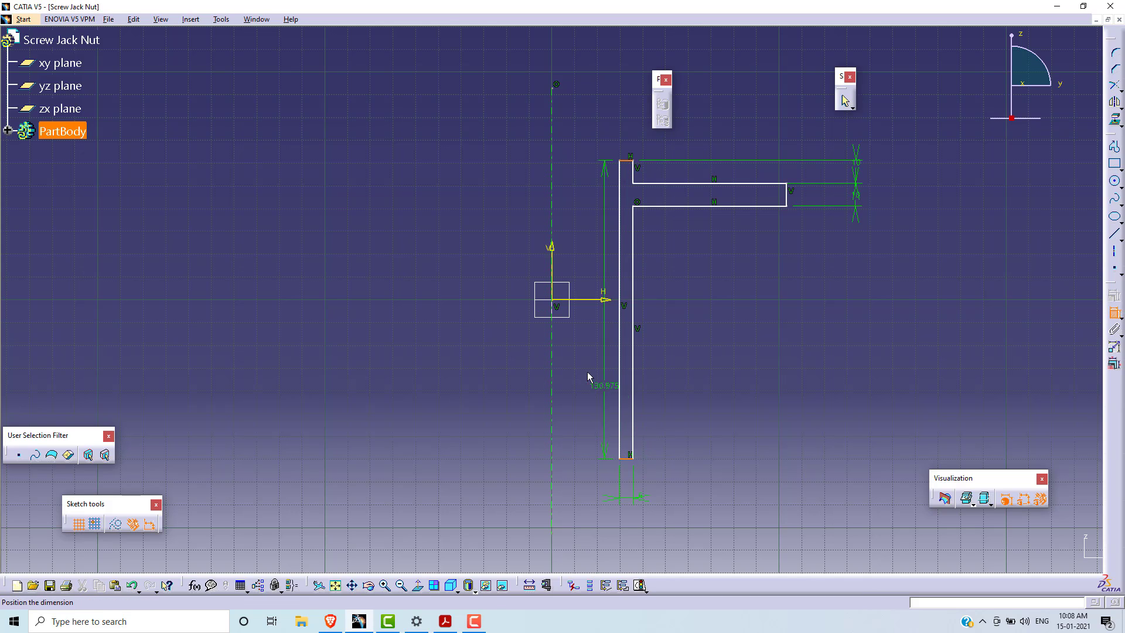
click(460, 292)
double_click(460, 291)
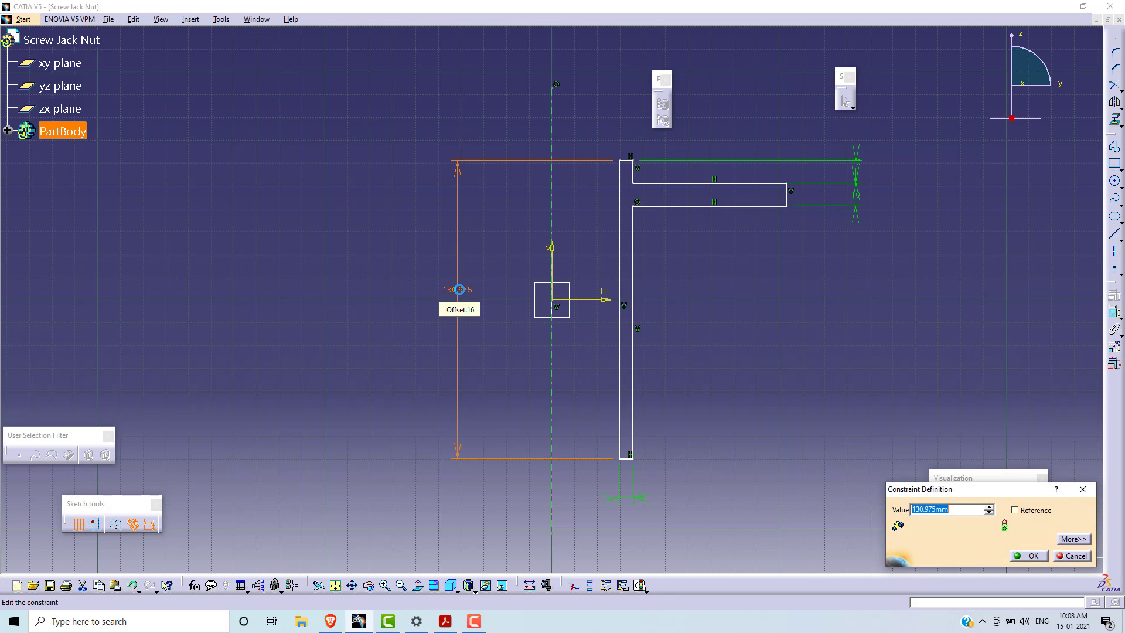
text(45)
key(Return)
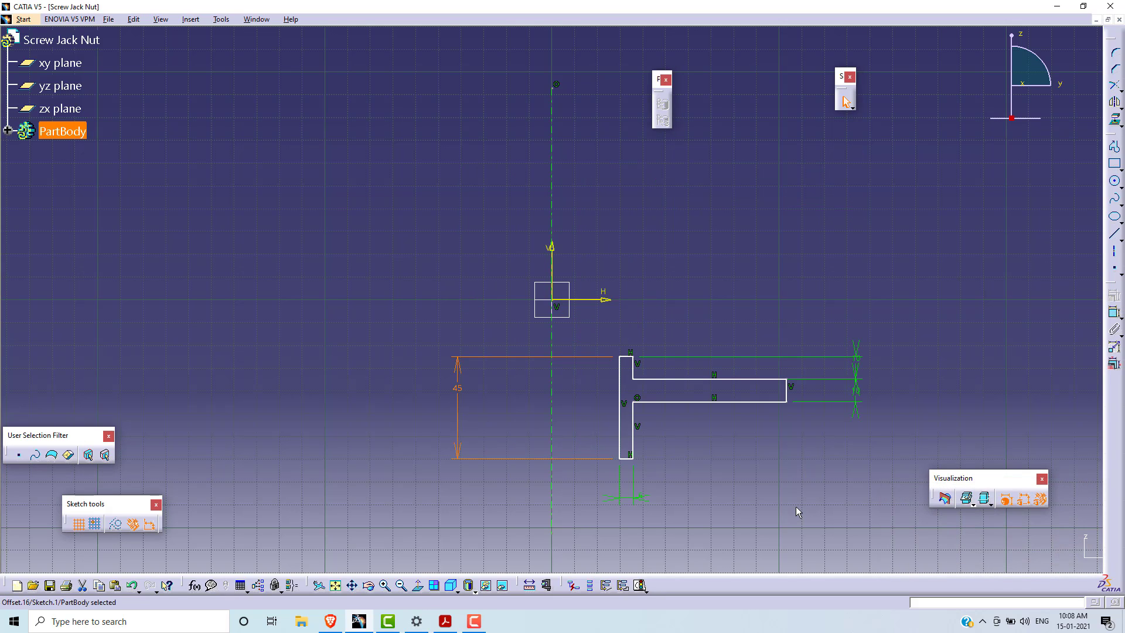
Consult the PDF profile drawing and draw a horizontal axis line through the sketch origin, extending to both sides of the profile.
key(alt+Tab)
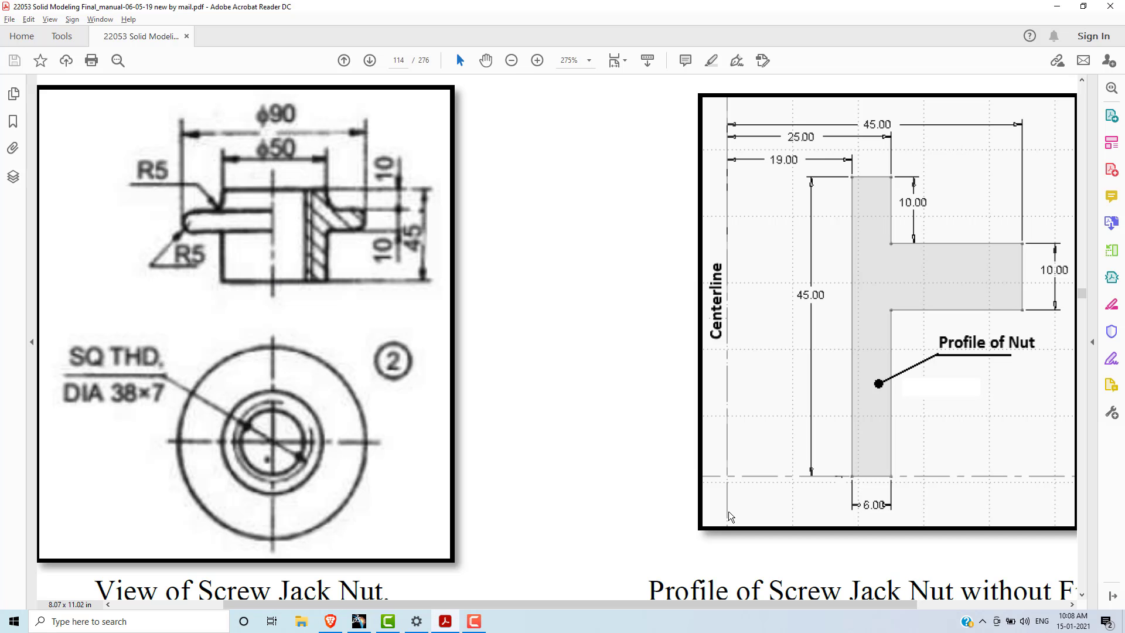
key(alt+Tab)
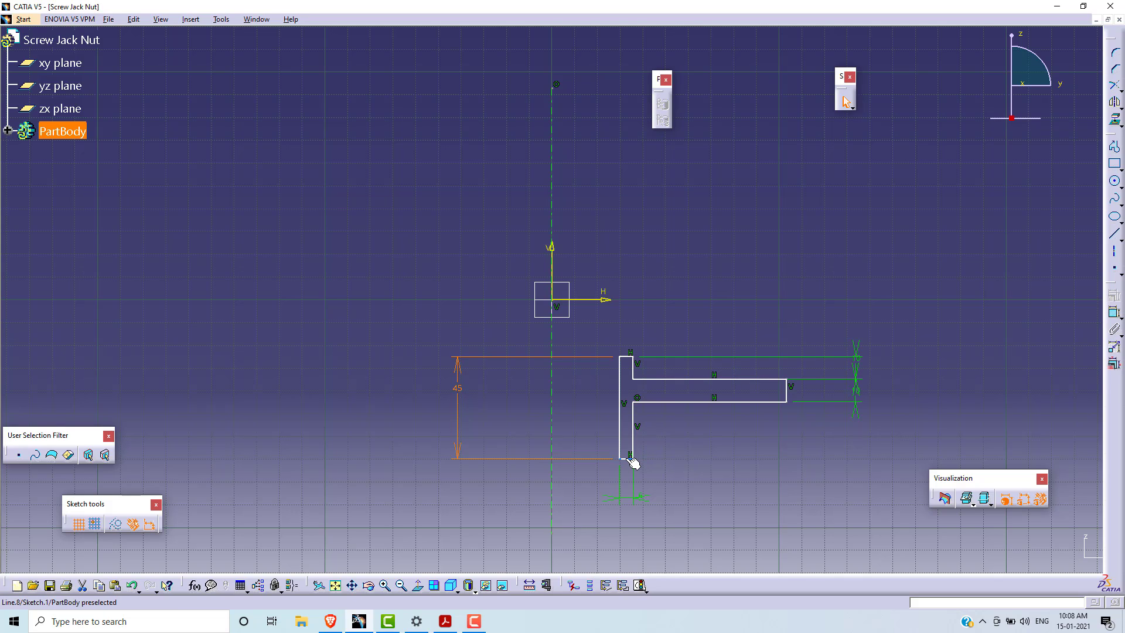
click(1115, 251)
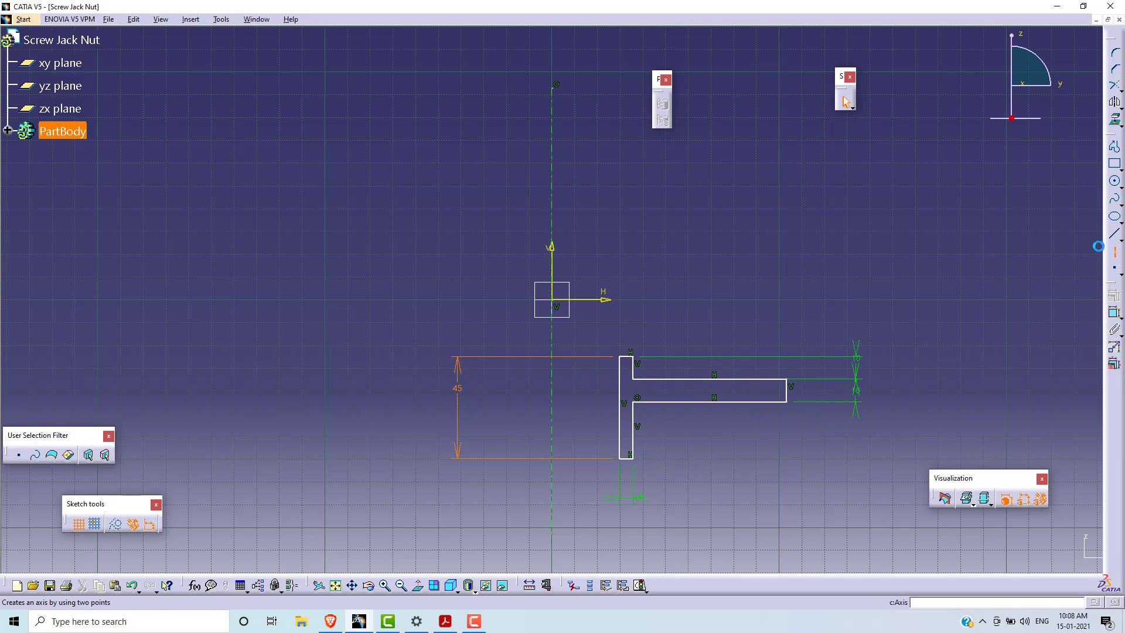
click(315, 299)
click(885, 300)
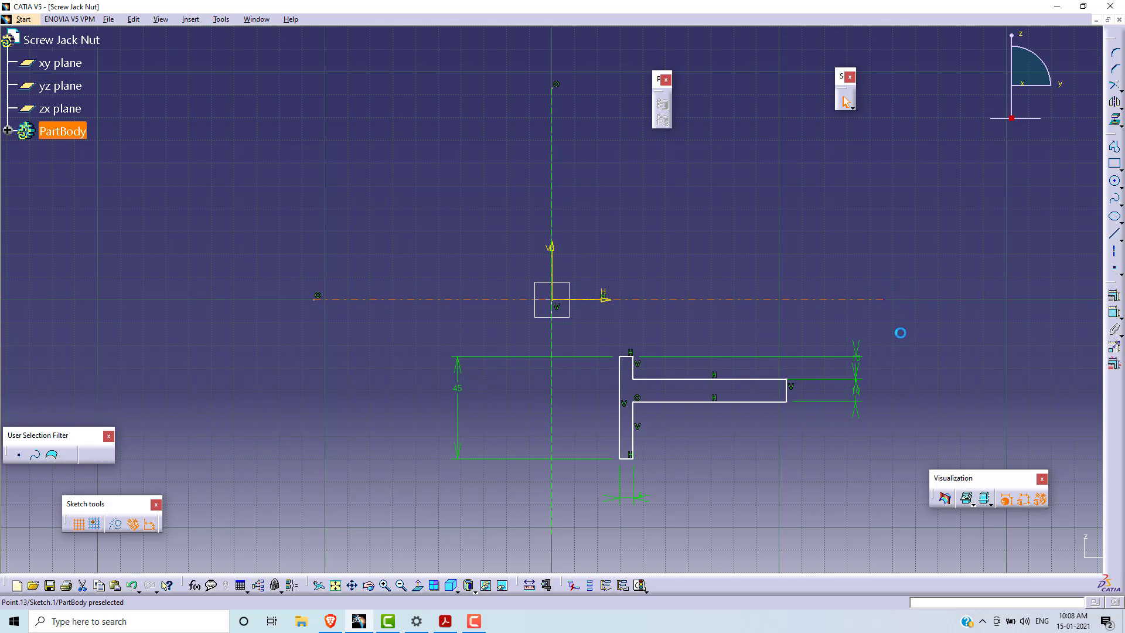
Constrain the profile's bottom edge and the horizontal axis to be coincident.
click(629, 460)
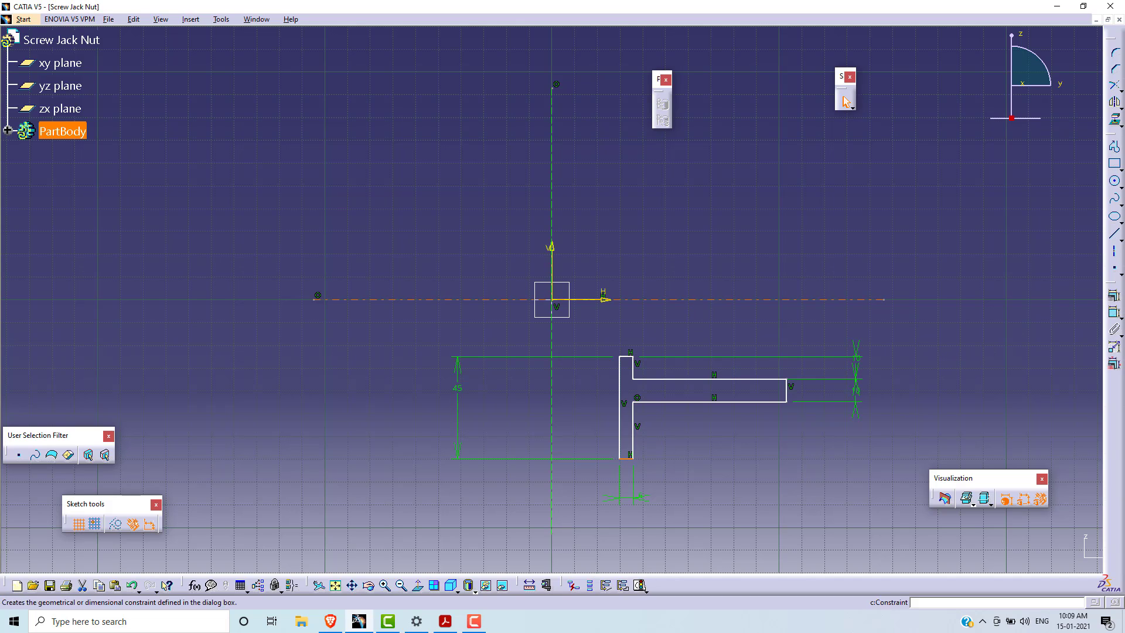
click(1119, 297)
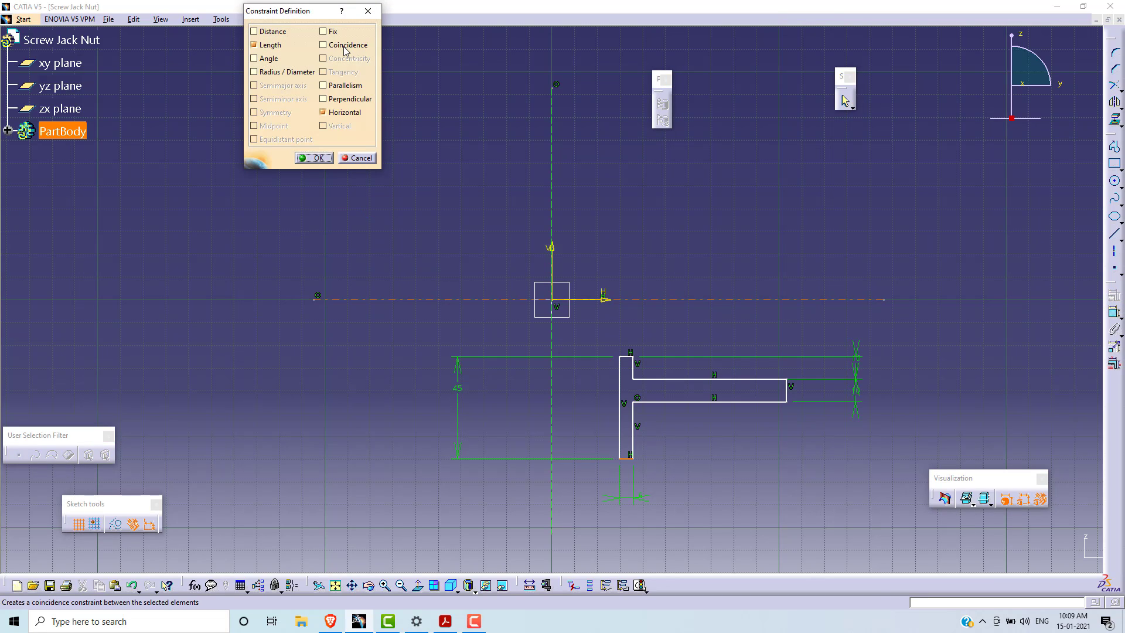
click(346, 49)
click(310, 158)
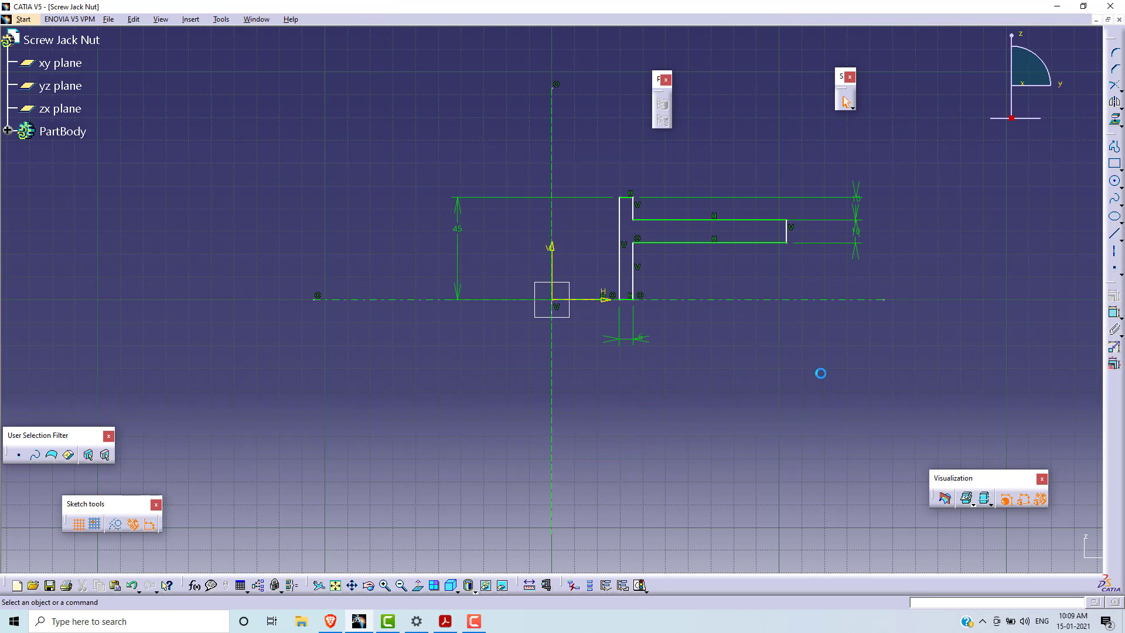
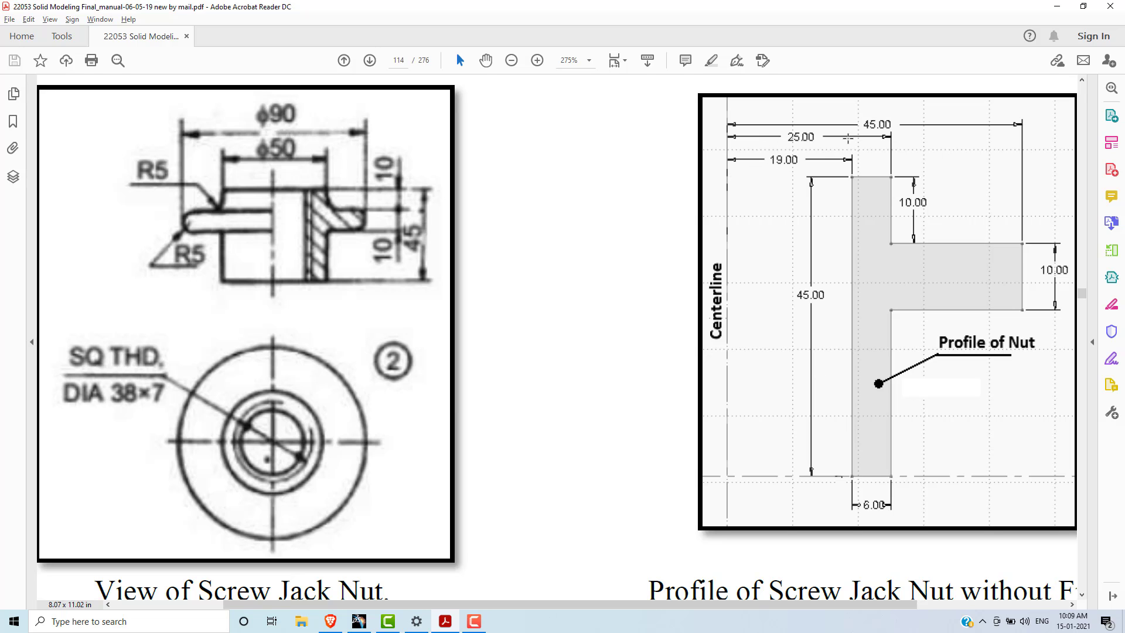
Dimension the distance from the vertical axis to the profile's inner vertical edge and set it to 19 mm.
key(alt+Tab)
click(621, 239)
click(551, 237)
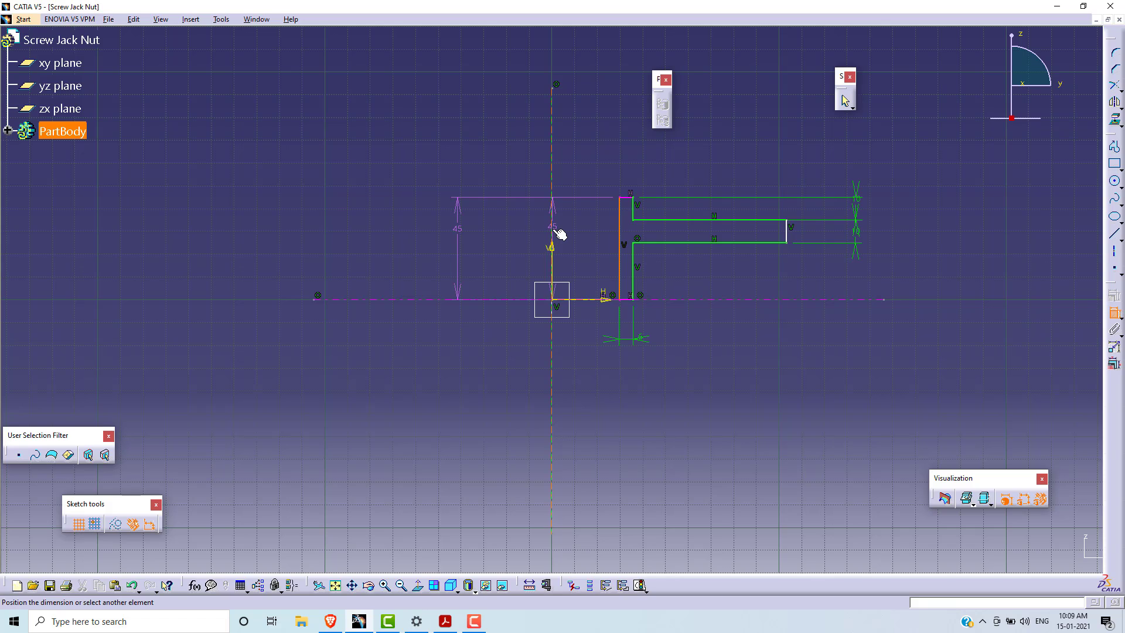
click(592, 170)
double_click(590, 169)
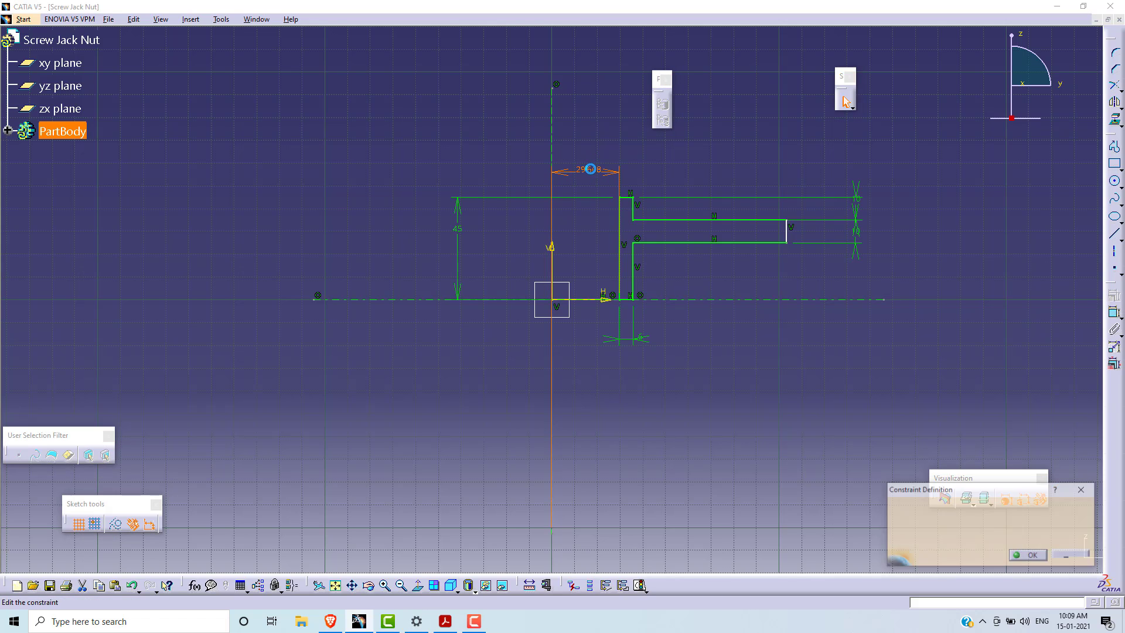
text(19)
key(Return)
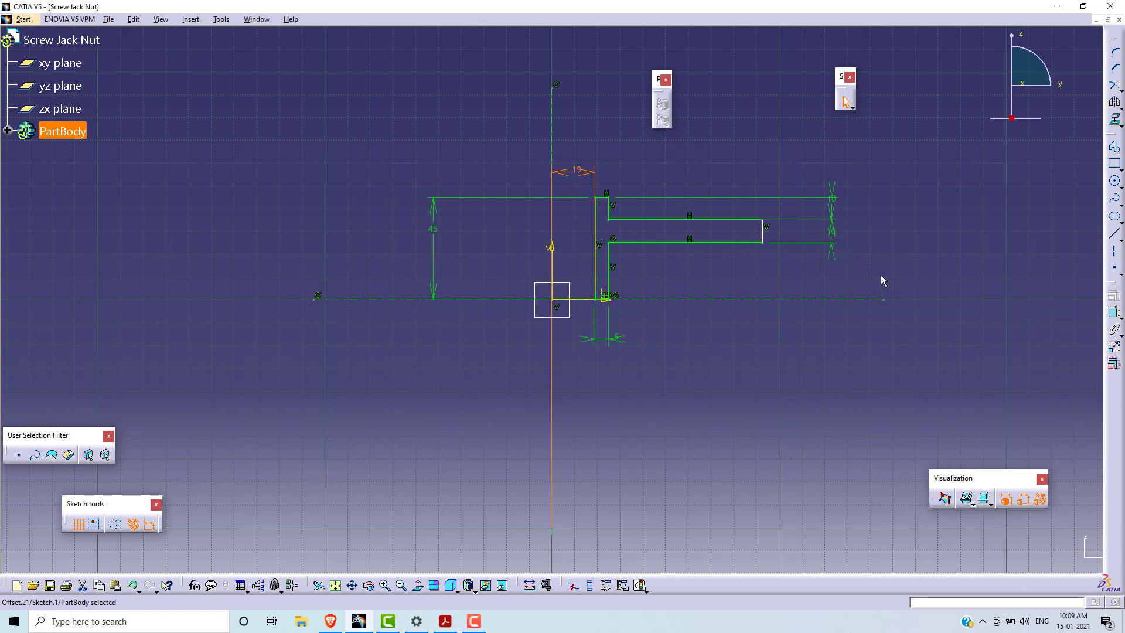
Check the PDF drawing, dimension the flange's outer edge from the vertical axis and set the distance to 45 mm.
key(alt+Tab)
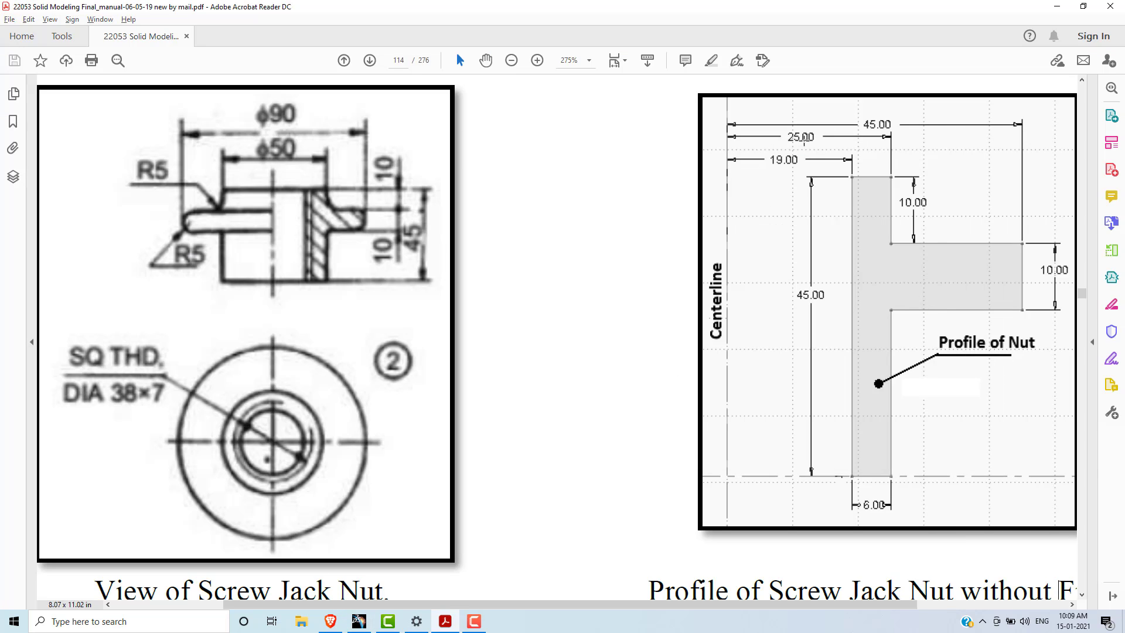
key(alt+Tab)
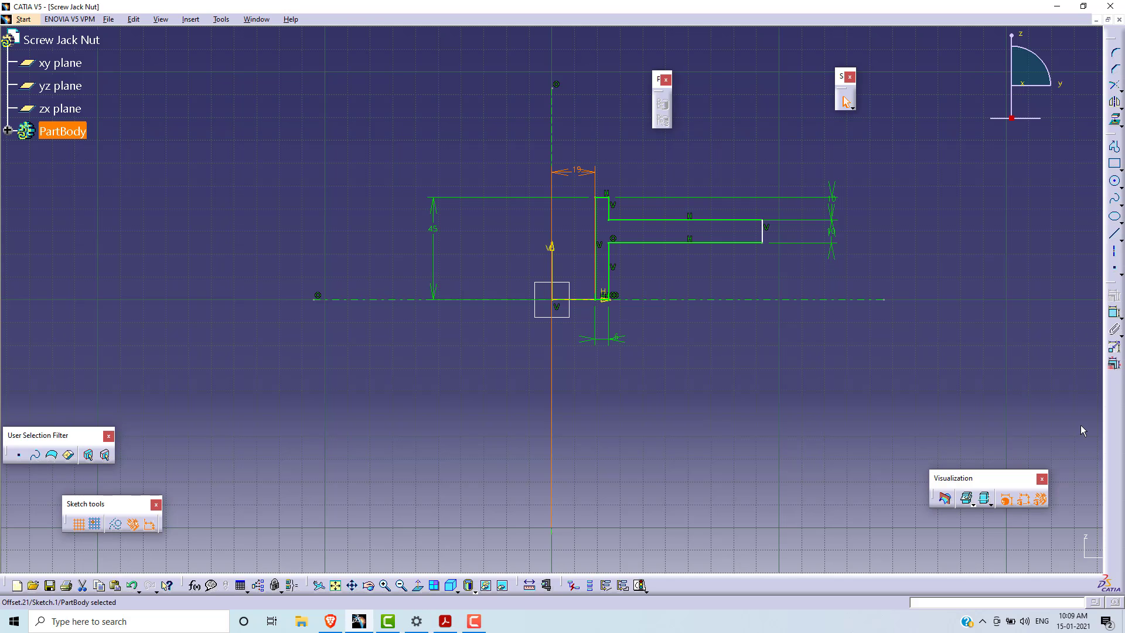
click(1114, 312)
click(767, 235)
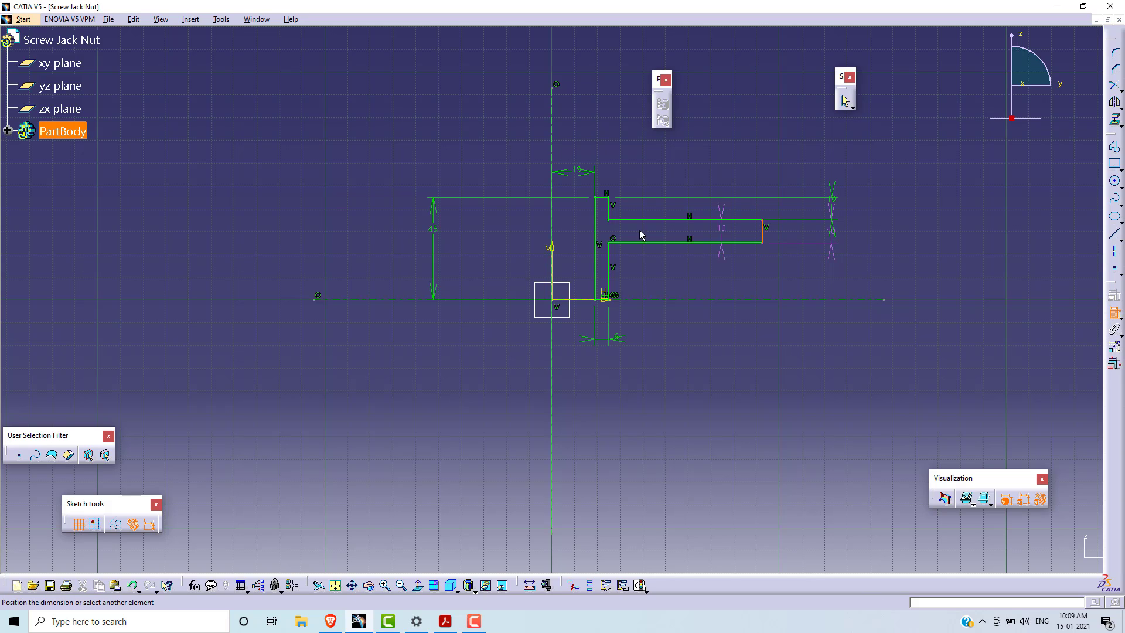
click(551, 238)
click(634, 143)
double_click(637, 142)
text(45)
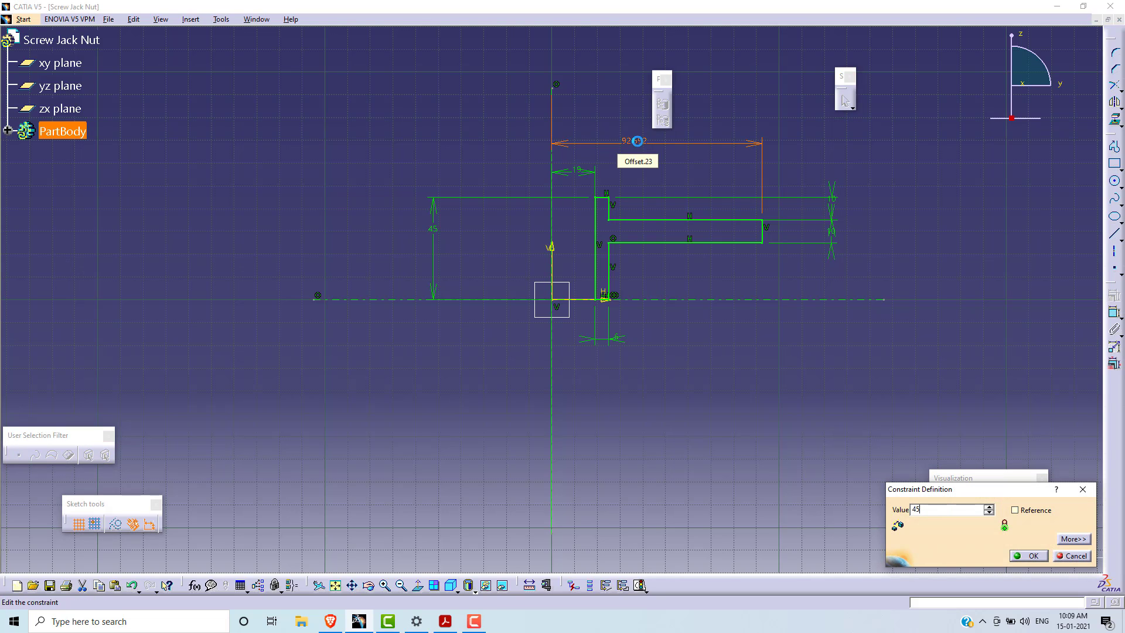
key(Return)
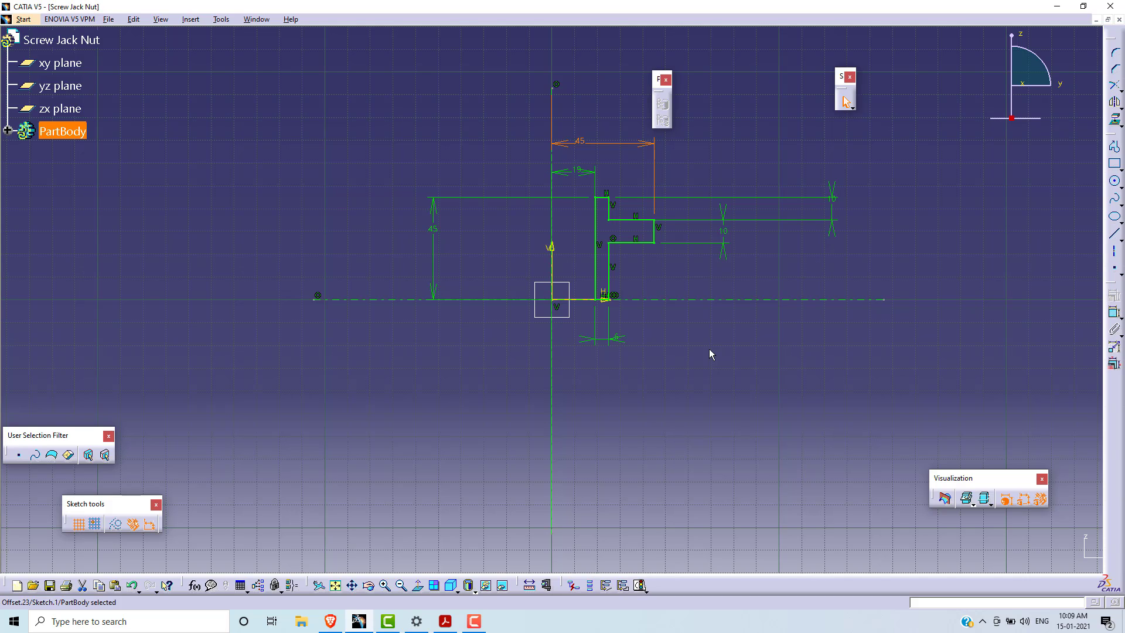
Leave the finished sketch for the Part Design workbench and check the nut drawing in the PDF manual.
click(1115, 198)
key(Escape)
click(23, 19)
mouse_move(66, 49)
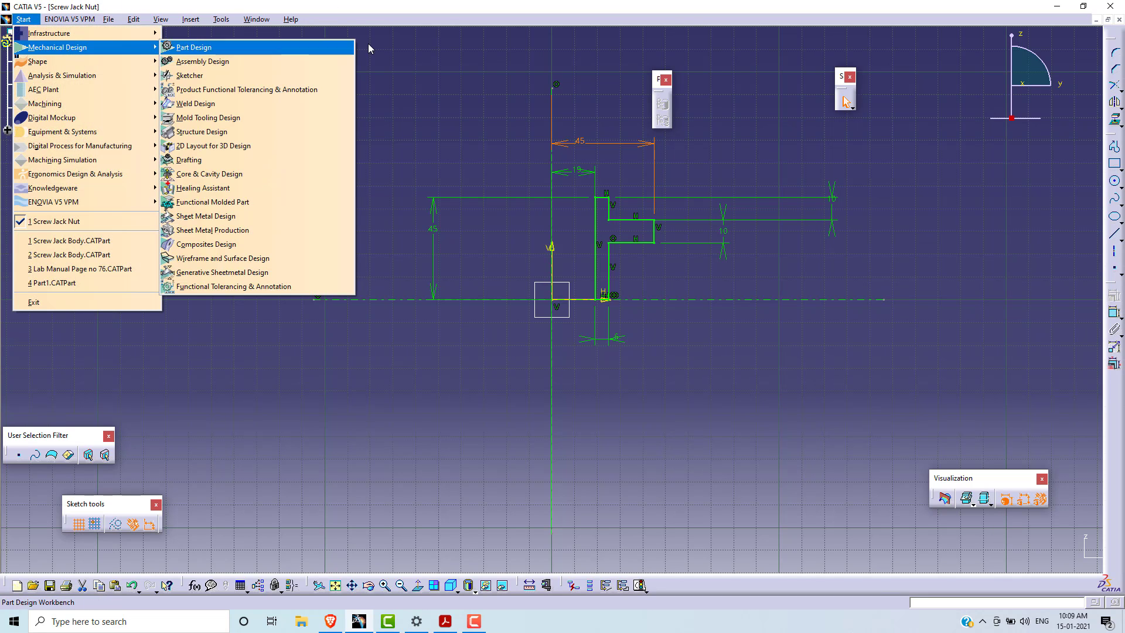
click(251, 48)
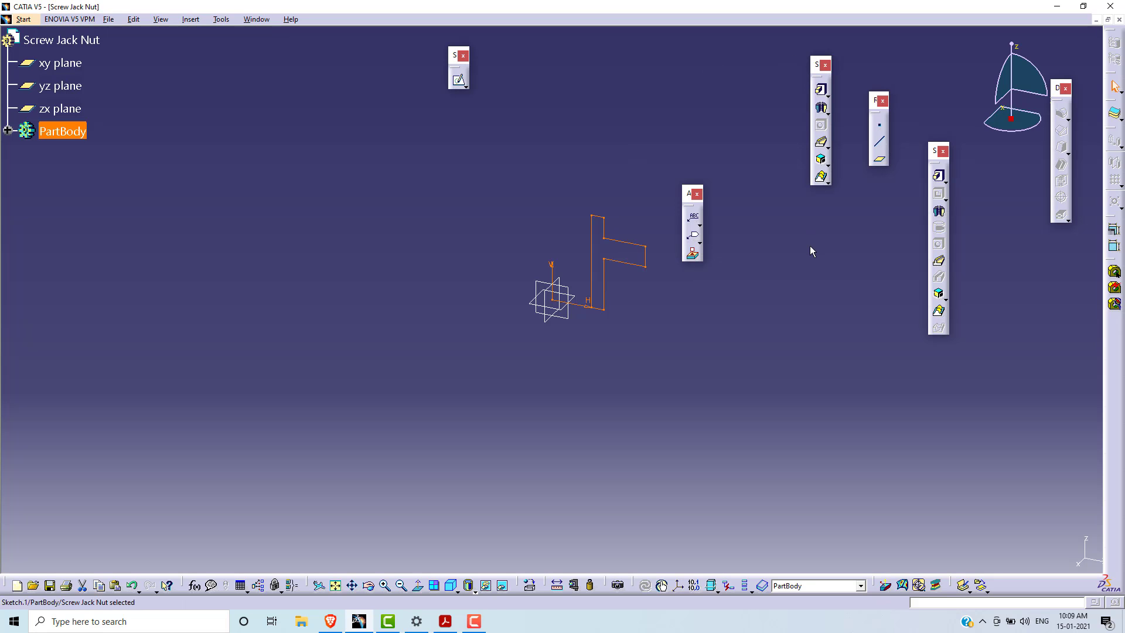
click(708, 321)
key(alt+Tab)
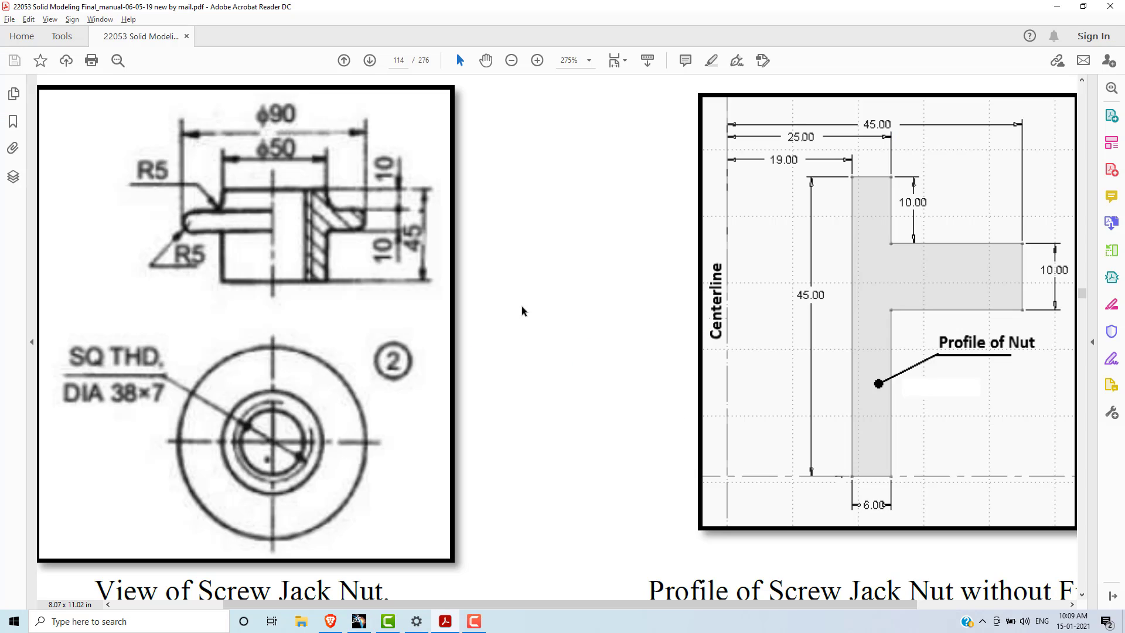
key(alt+Tab)
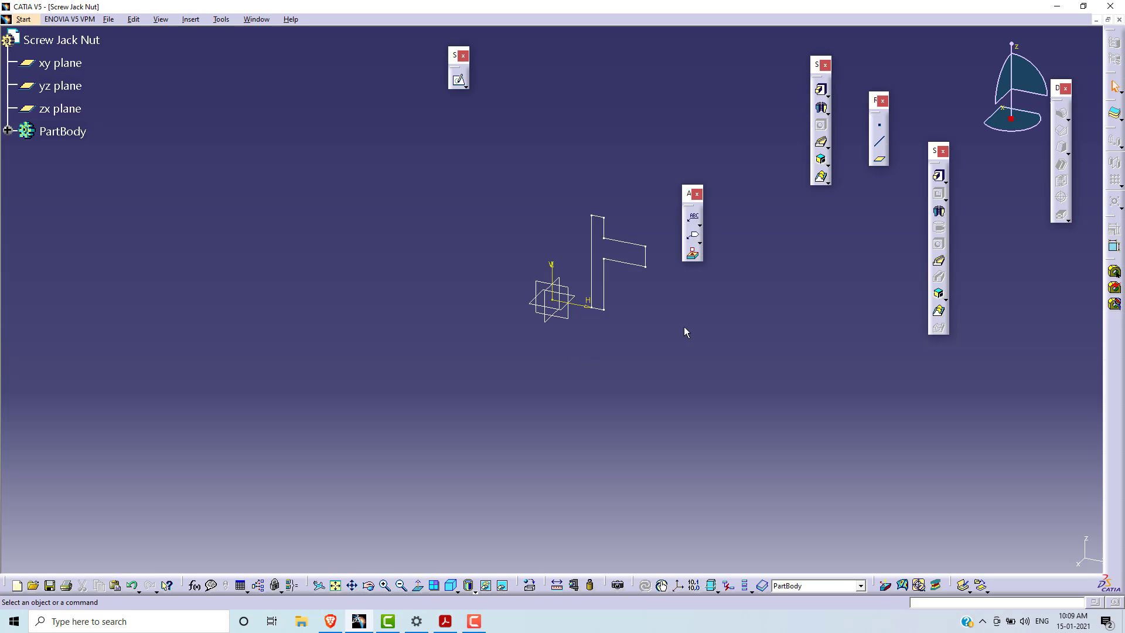
Revolve the nut profile 360° into a shaft about the sketch's vertical direction, inspect the solid and undo the feature.
click(823, 109)
drag(1001, 390, 268, 105)
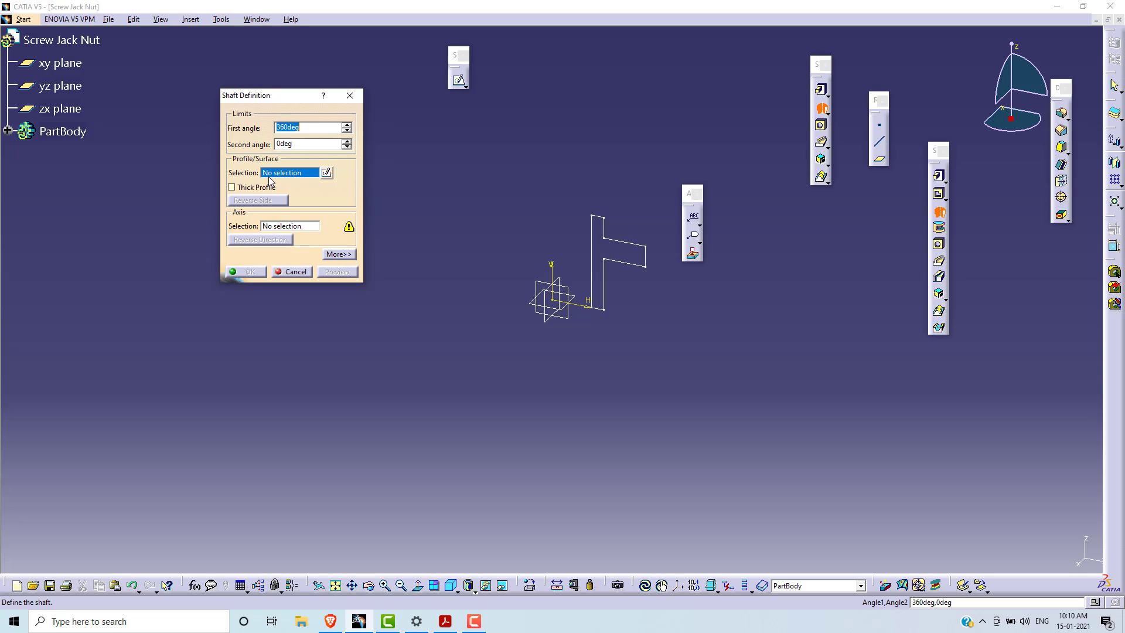
click(634, 265)
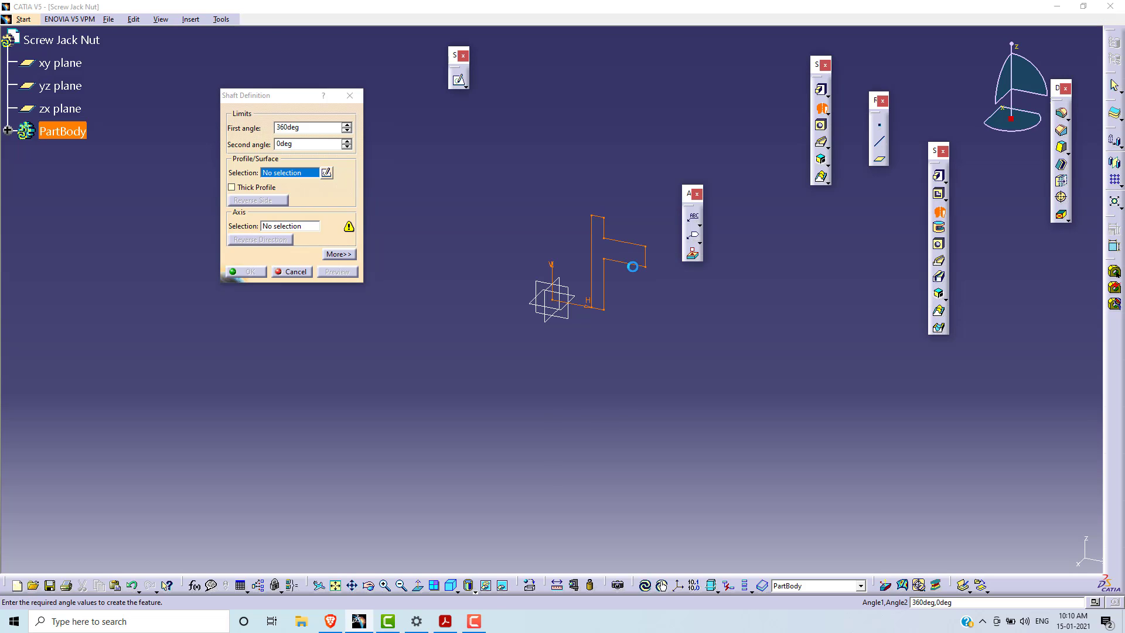
click(298, 227)
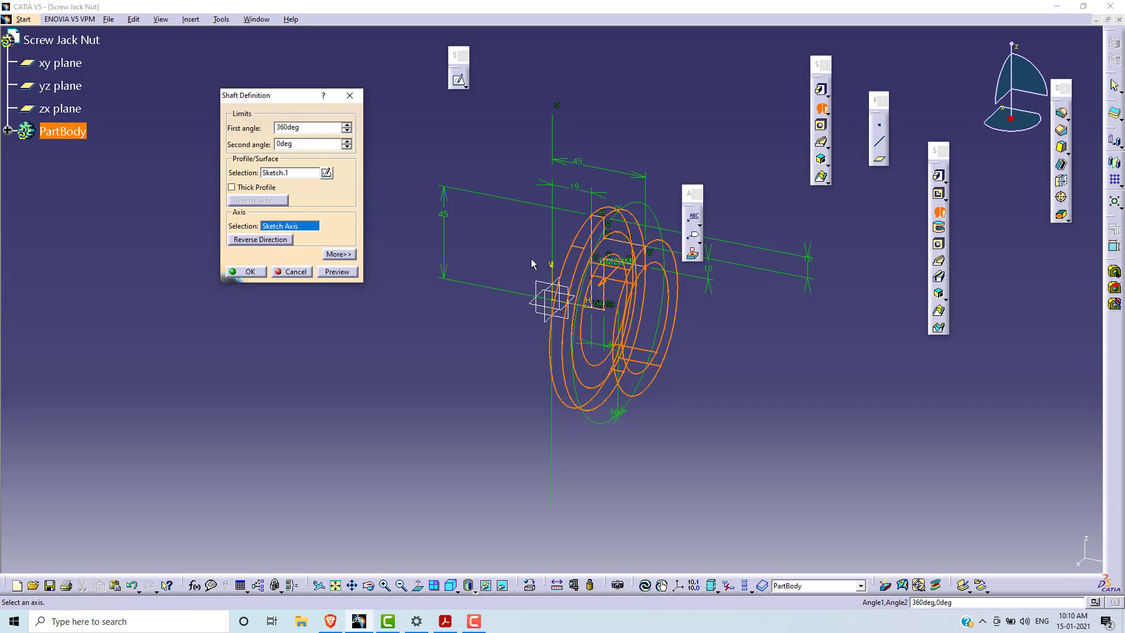
click(553, 268)
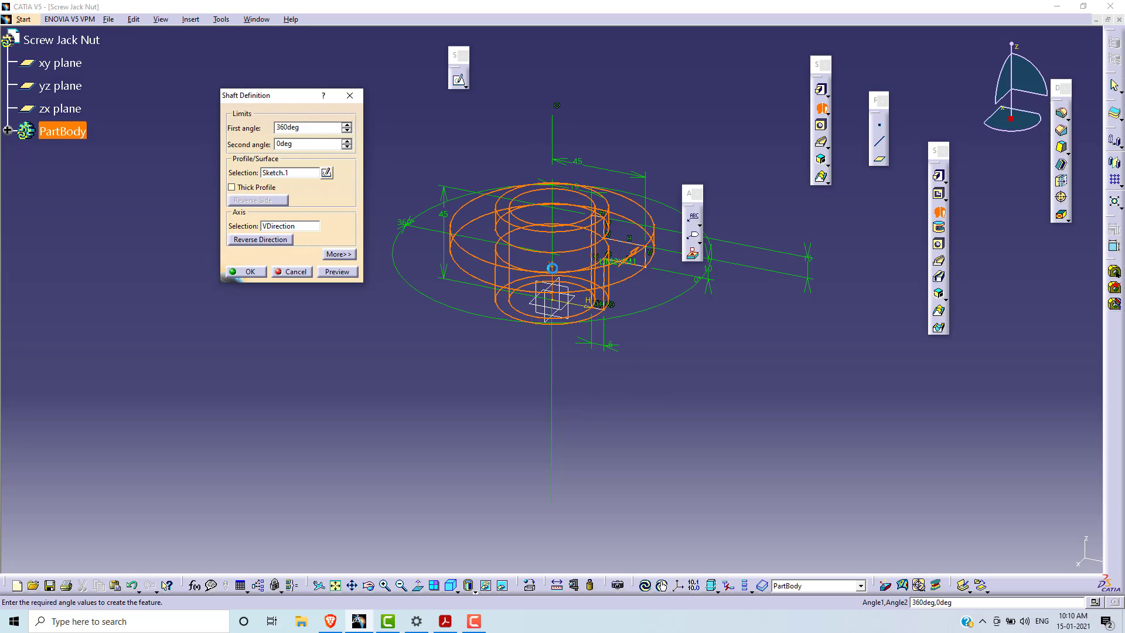
click(337, 272)
click(246, 272)
middle_drag(633, 437, 569, 405)
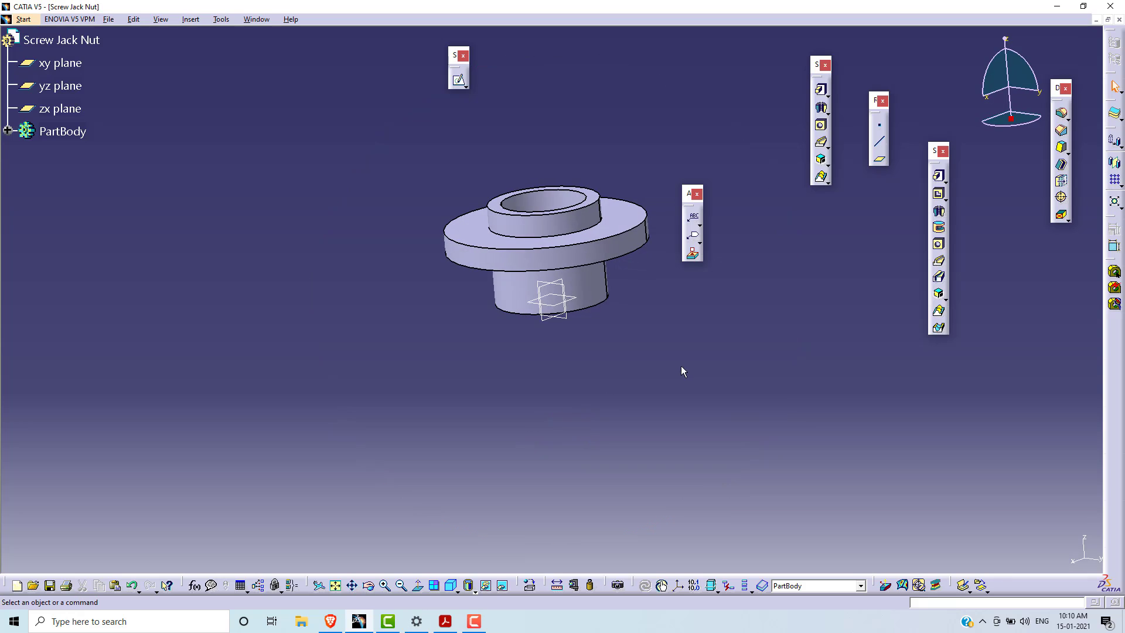
key(ctrl+z)
key(ctrl+z)
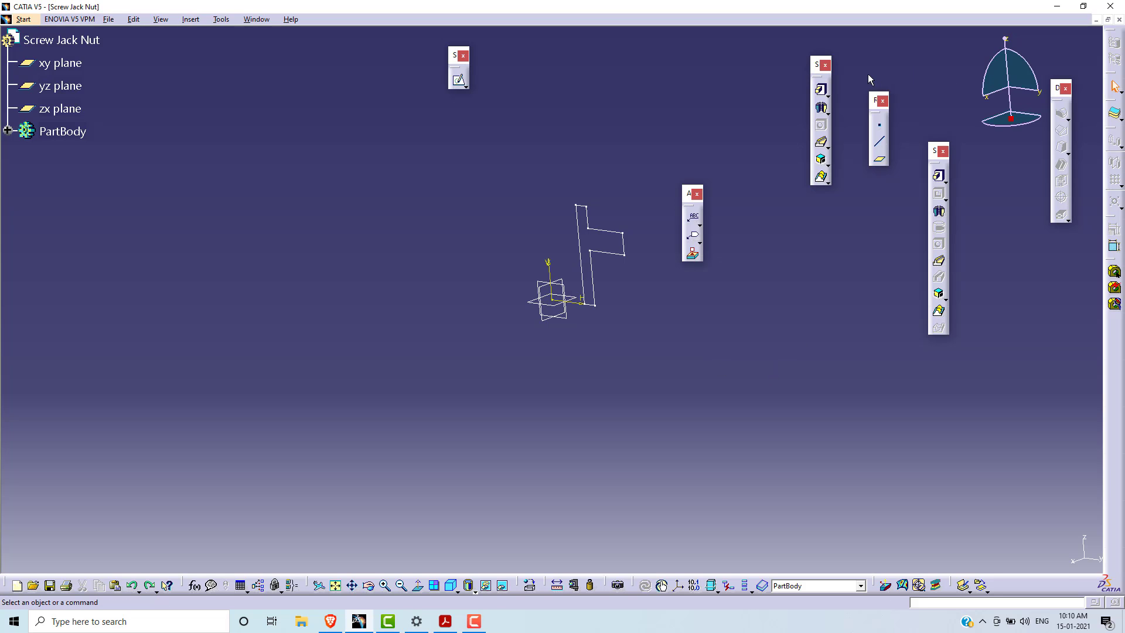
Revolve the nut profile 360° into a shaft about the sketch's vertical direction instead of the sketch axis.
click(822, 108)
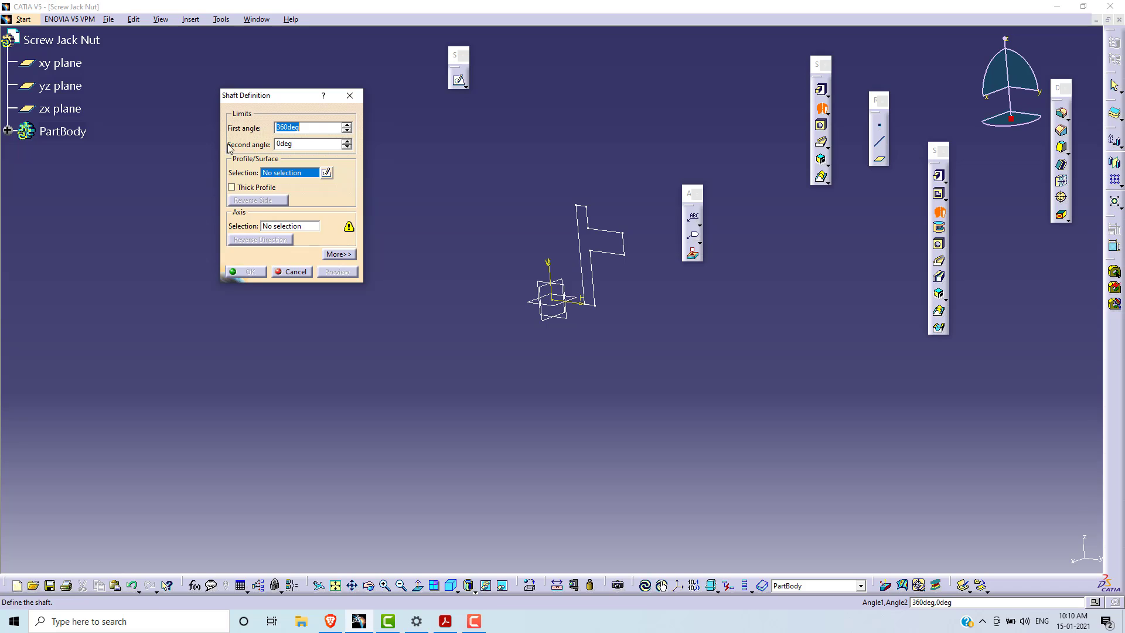
click(270, 176)
click(604, 253)
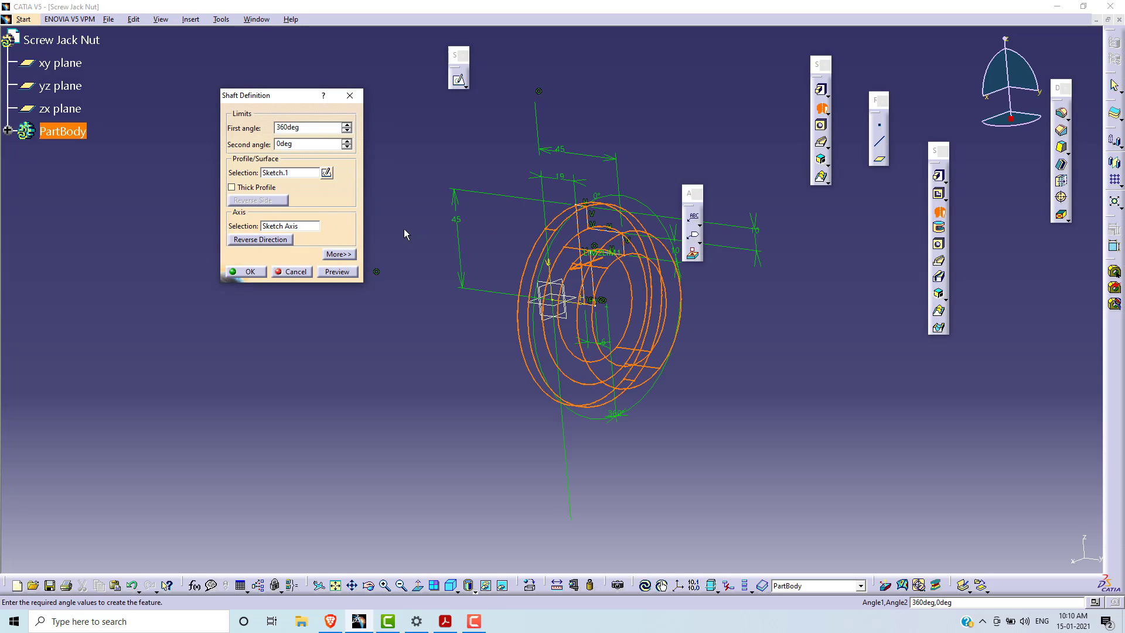
click(277, 226)
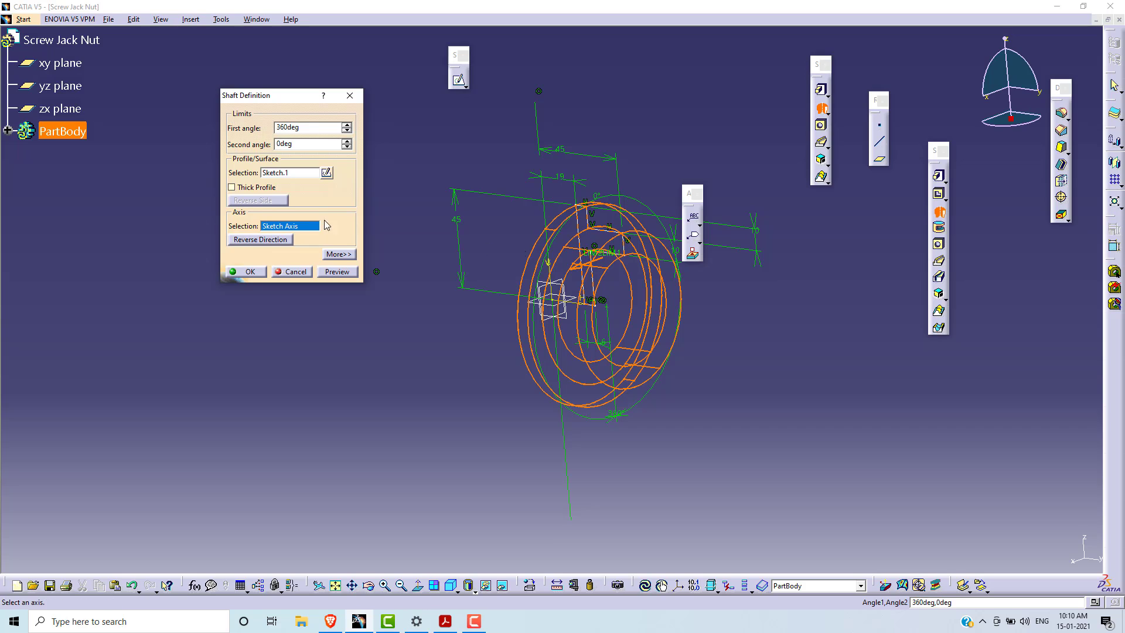
click(558, 269)
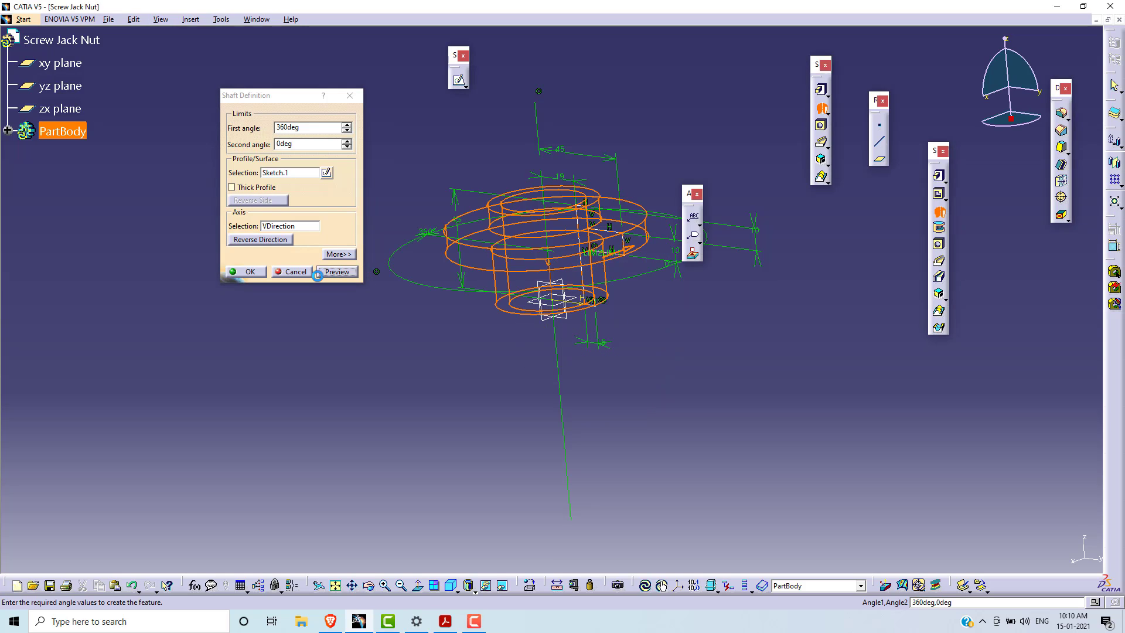
click(247, 271)
middle_drag(698, 366, 523, 378)
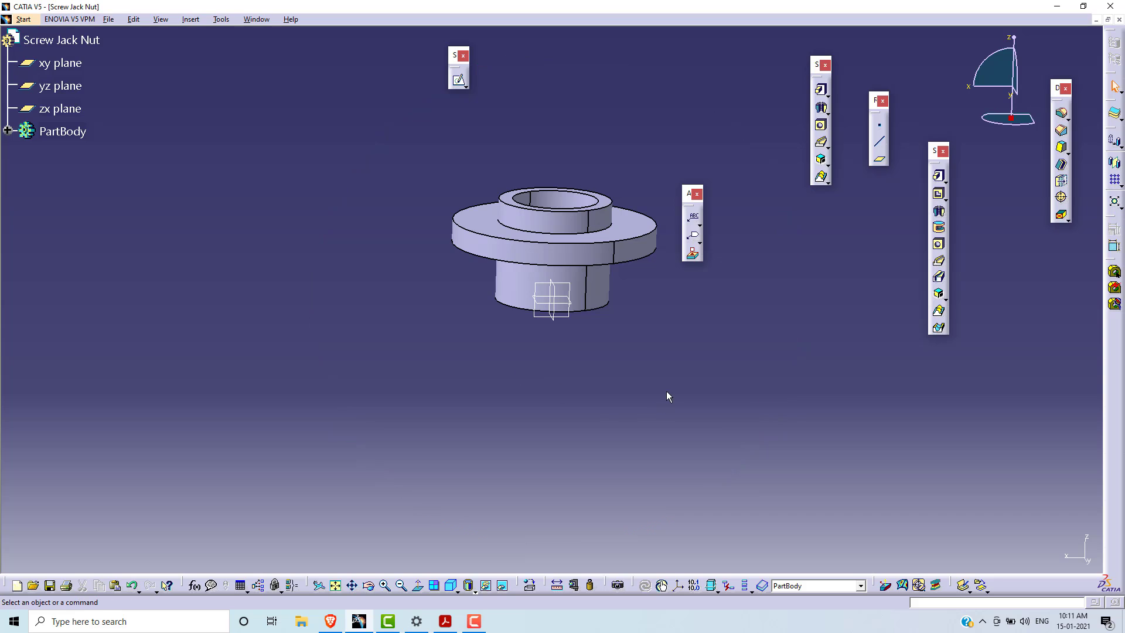
Check the fillet radii in the PDF manual and round the flange's upper outer edge with a 5 mm edge fillet.
key(alt+Tab)
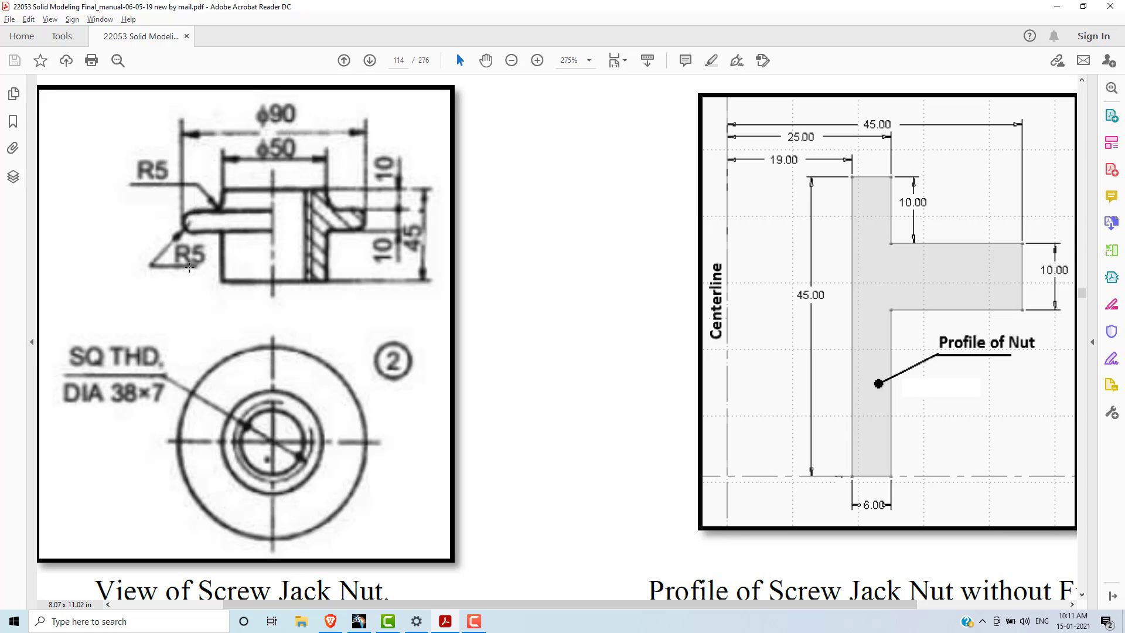
key(alt+Tab)
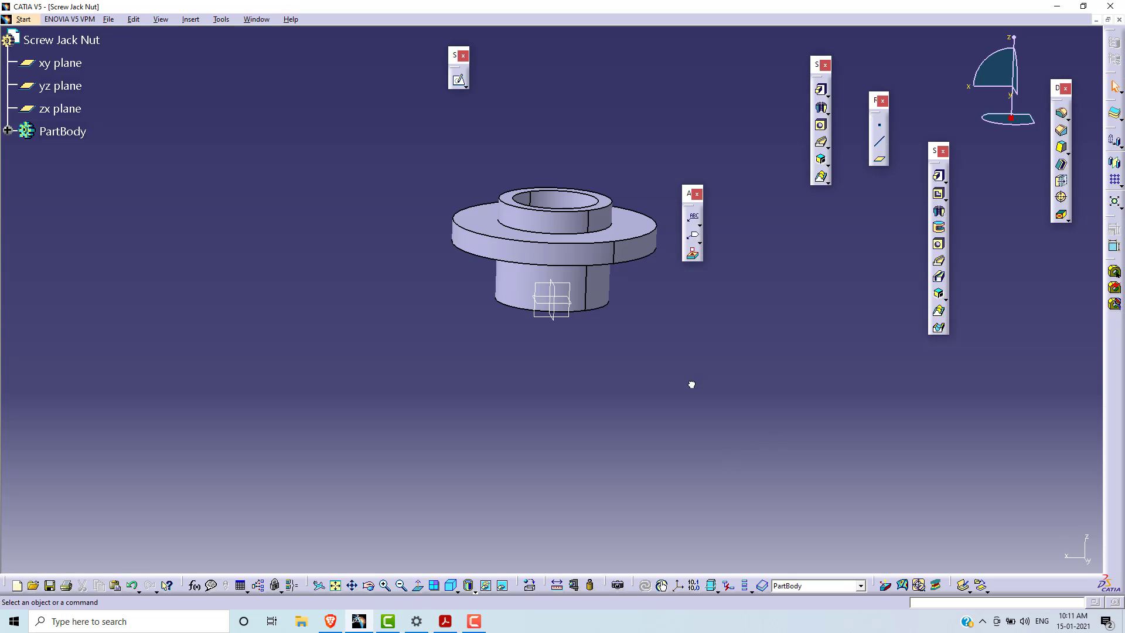
click(656, 229)
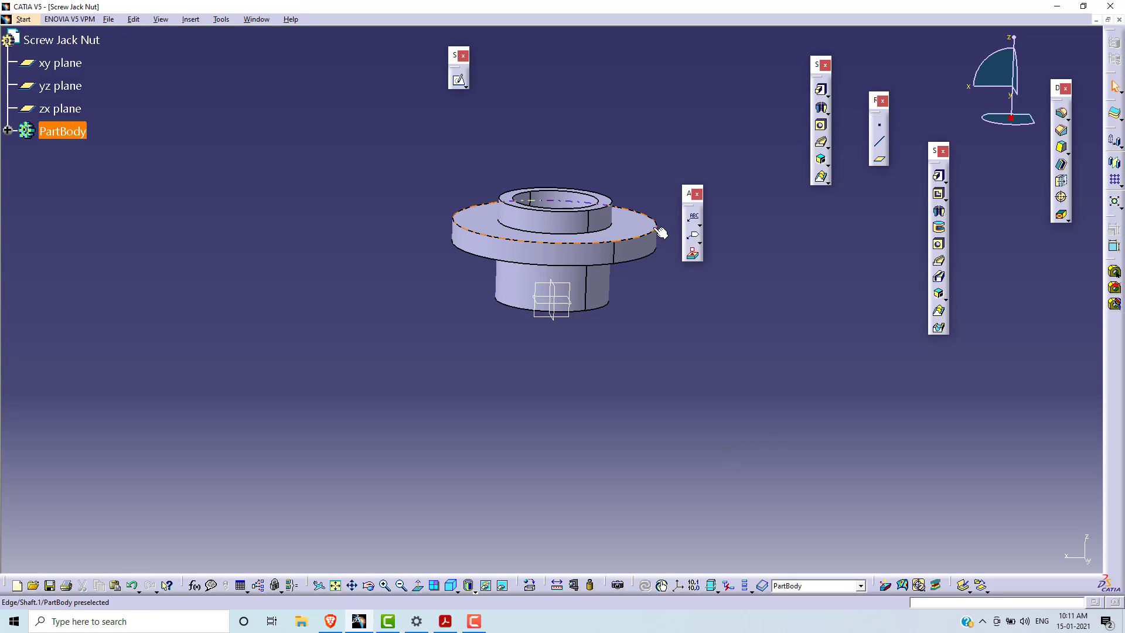
click(1063, 115)
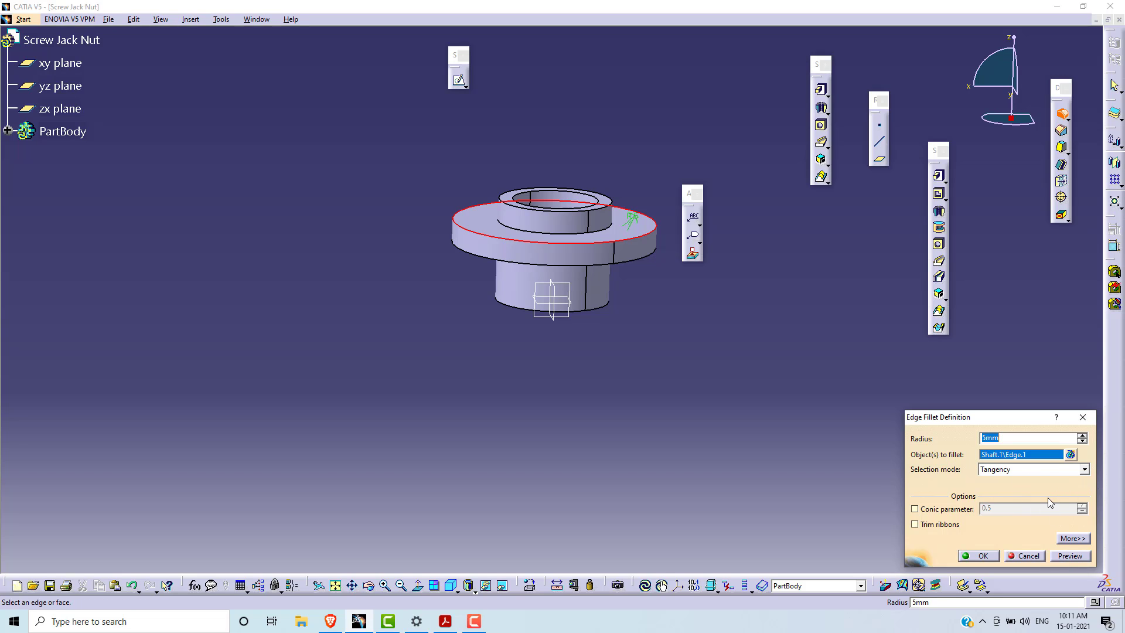
click(1070, 555)
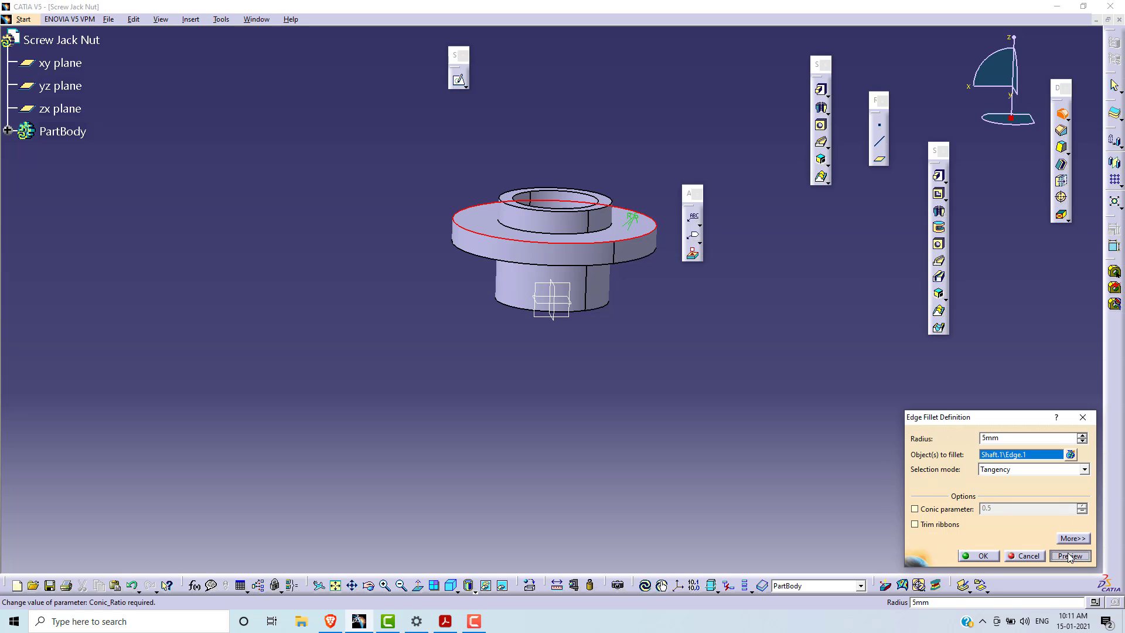
click(978, 555)
Round the flange's lower outer edge with a 5 mm edge fillet.
middle_drag(761, 420, 736, 289)
click(622, 210)
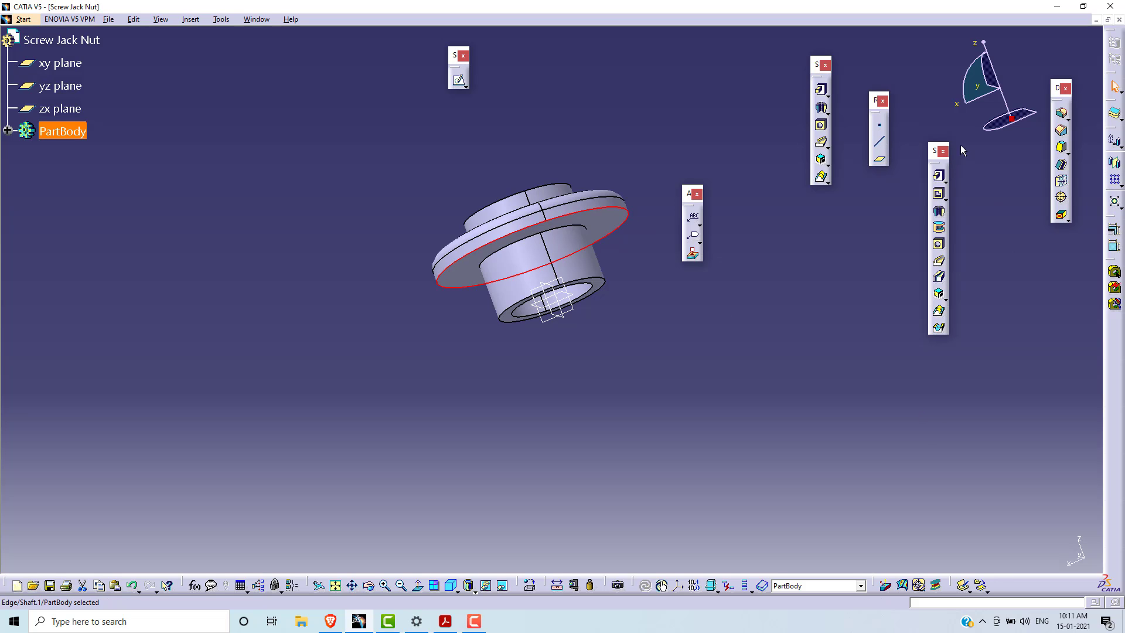
click(1061, 114)
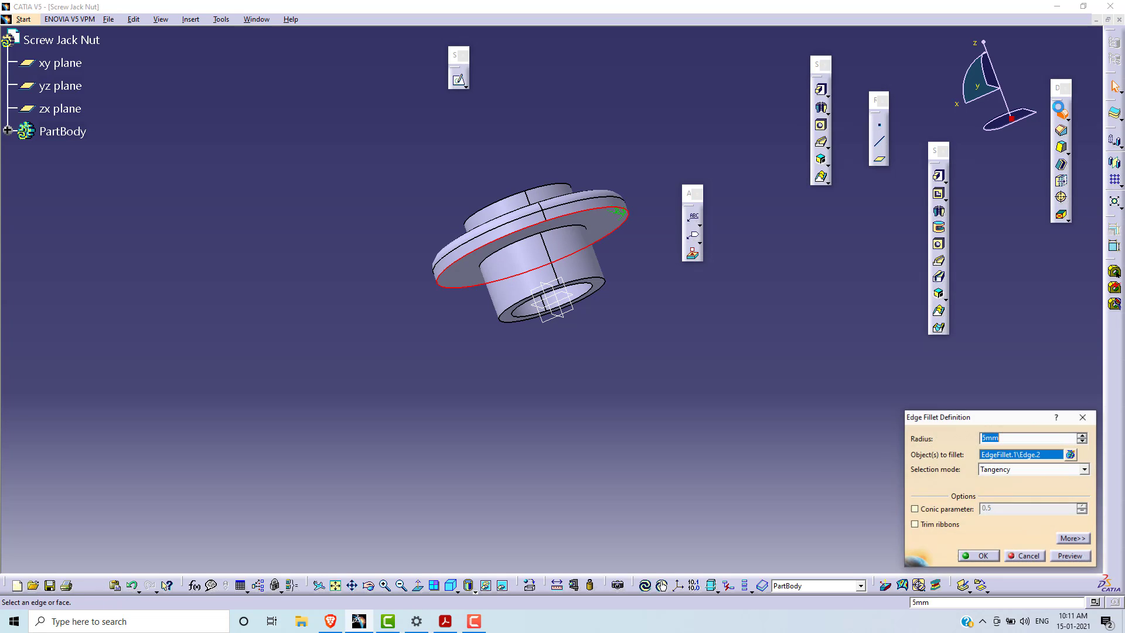
click(980, 555)
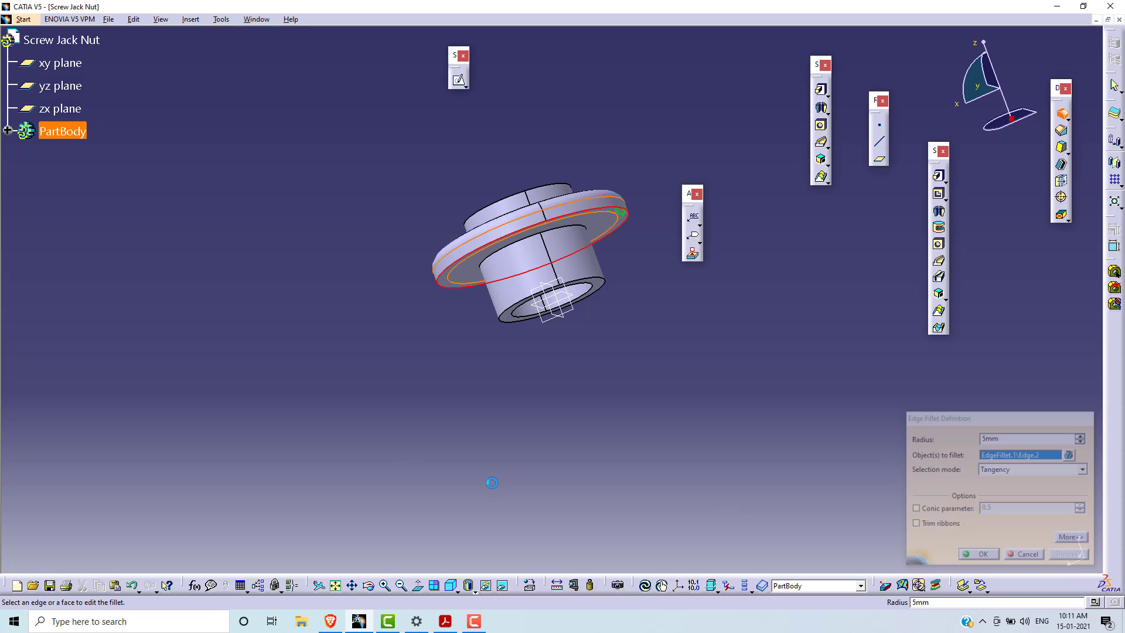
ctrl+middle_drag(219, 139, 390, 134)
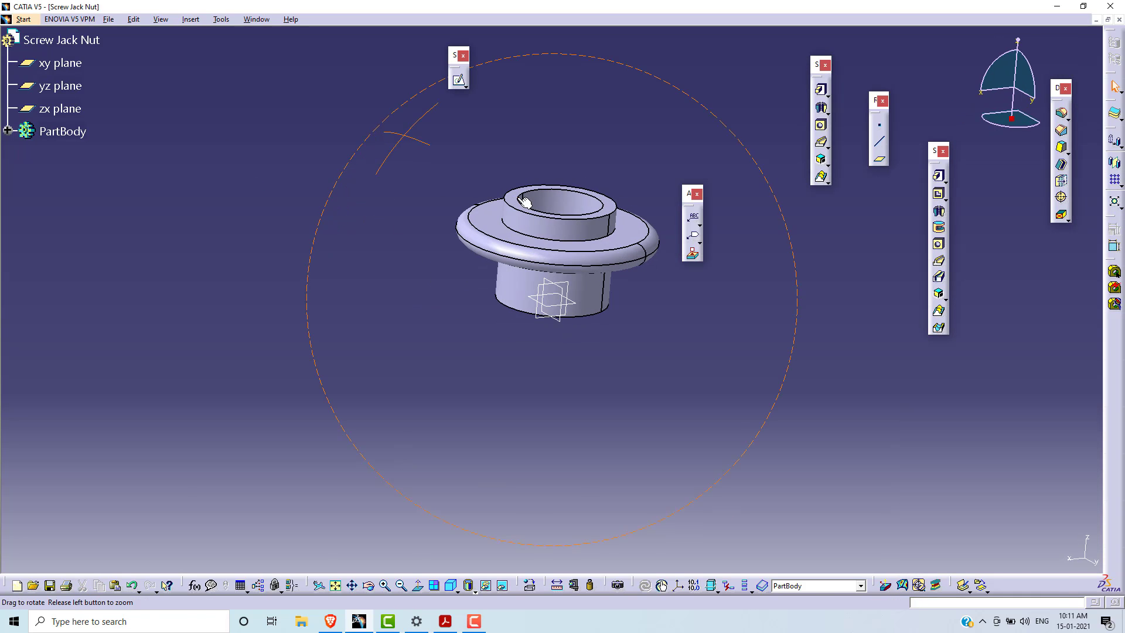
Following the PDF drawing, add a 5 mm edge fillet where the upper collar meets the flange, and compare the nut with the drawing.
key(alt+Tab)
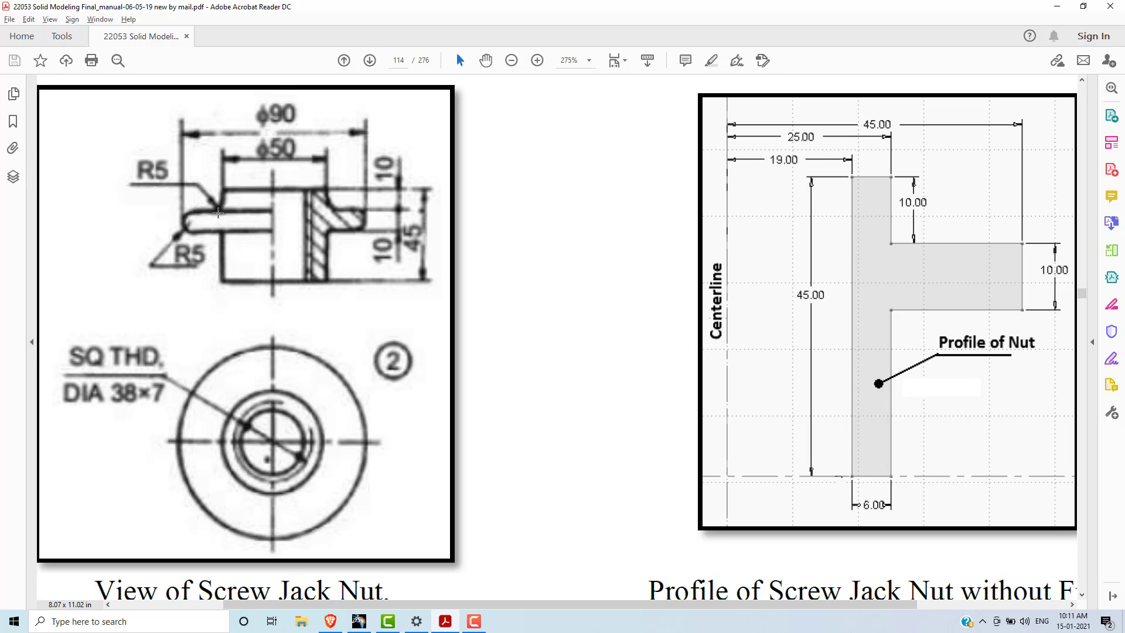
key(alt+Tab)
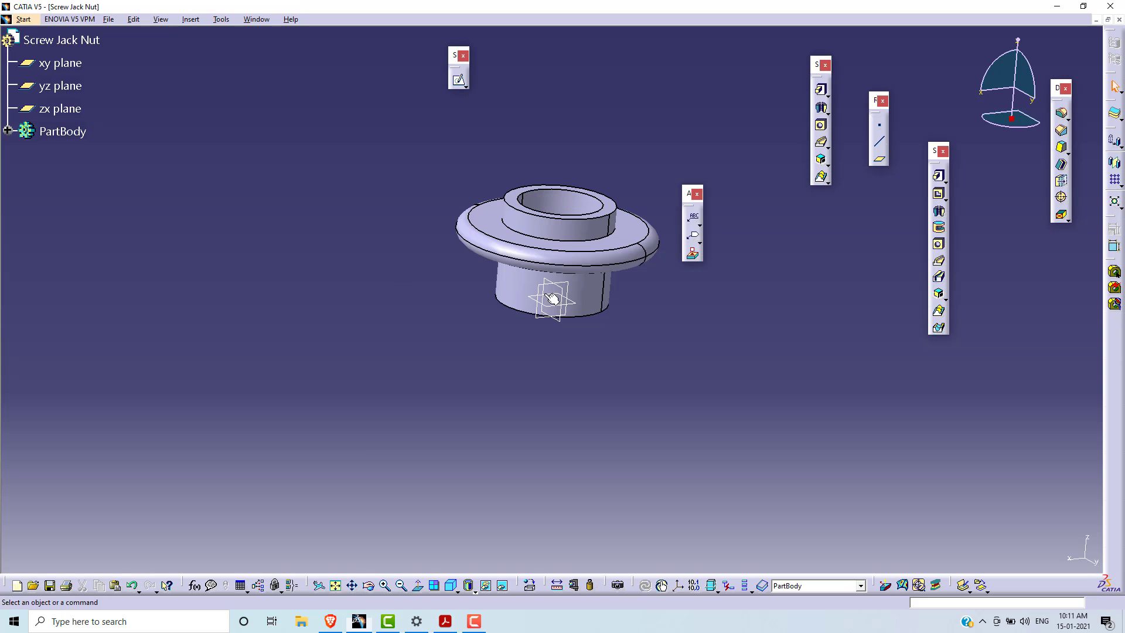
middle_drag(824, 344, 783, 288)
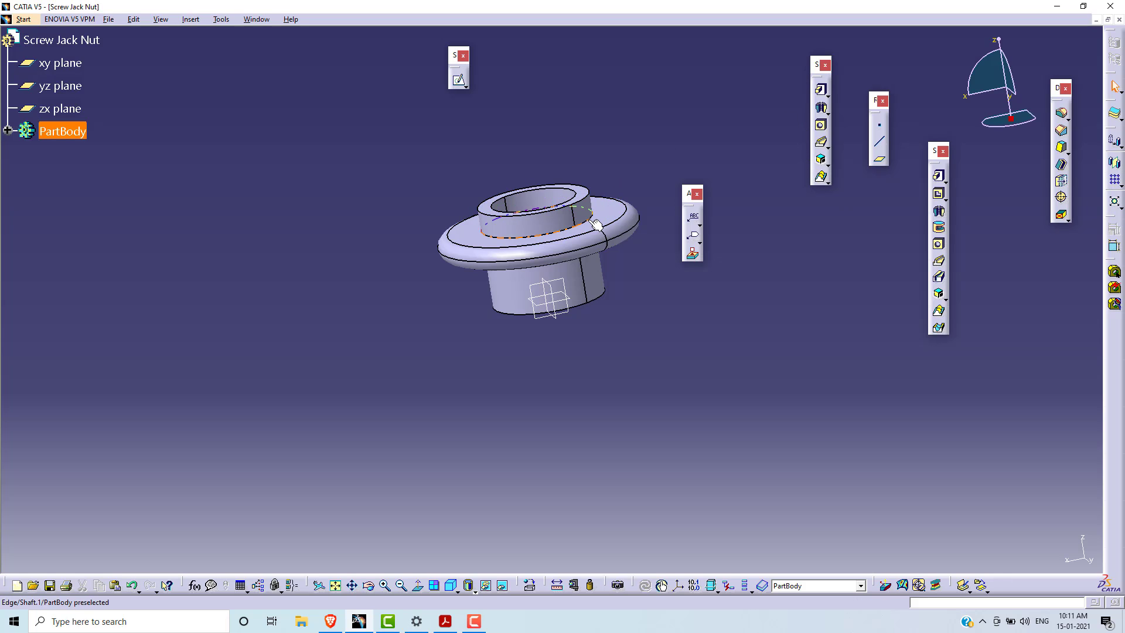
click(593, 221)
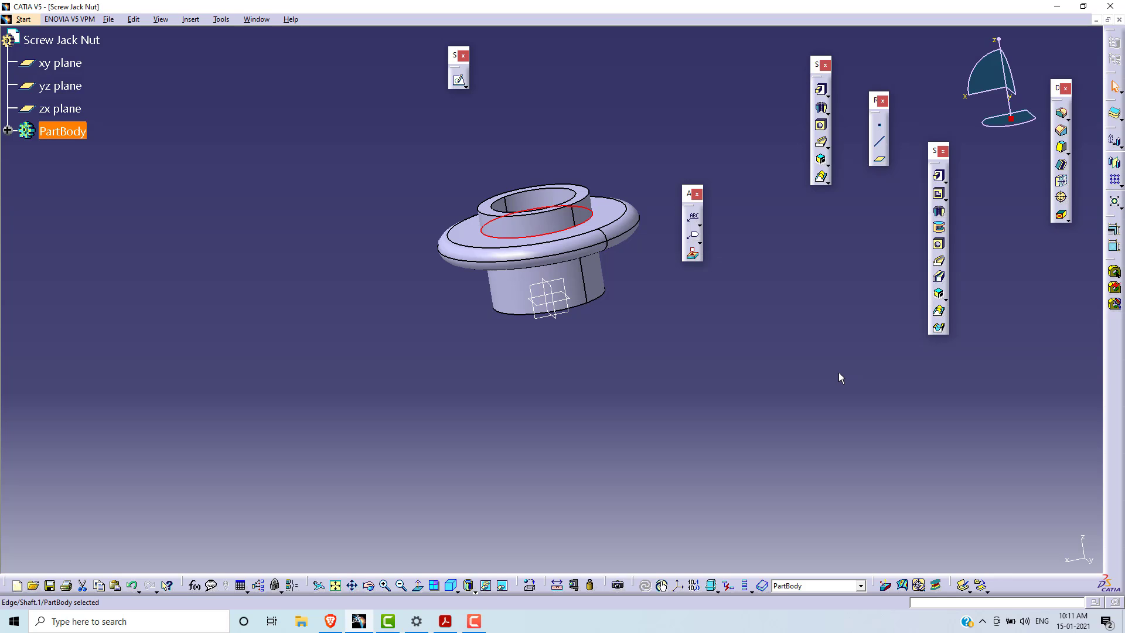
click(1060, 113)
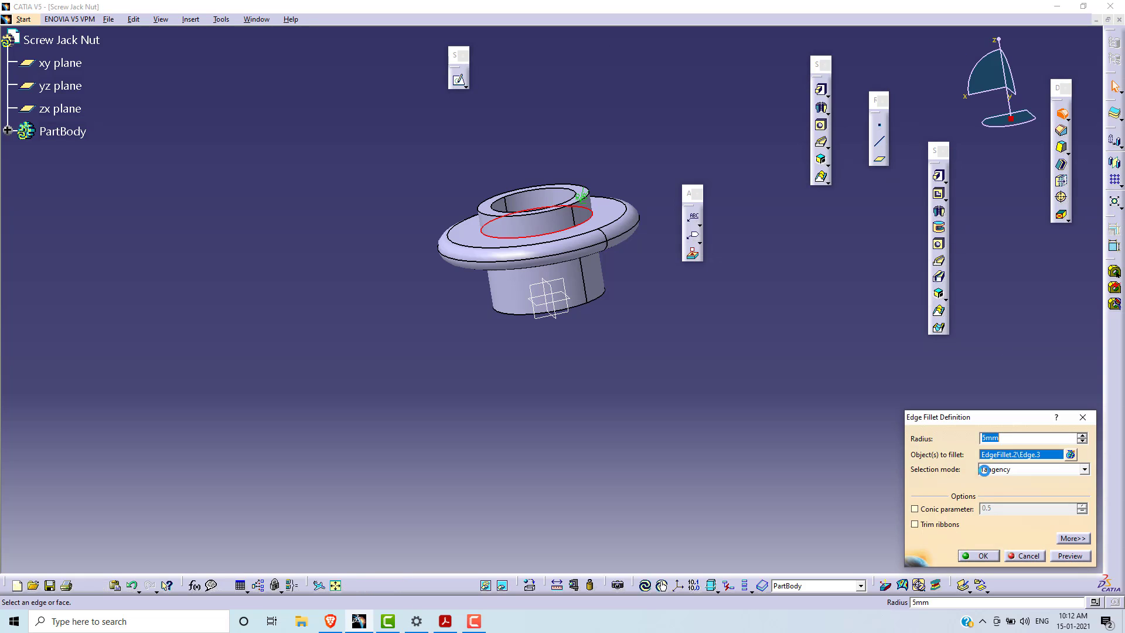
click(979, 555)
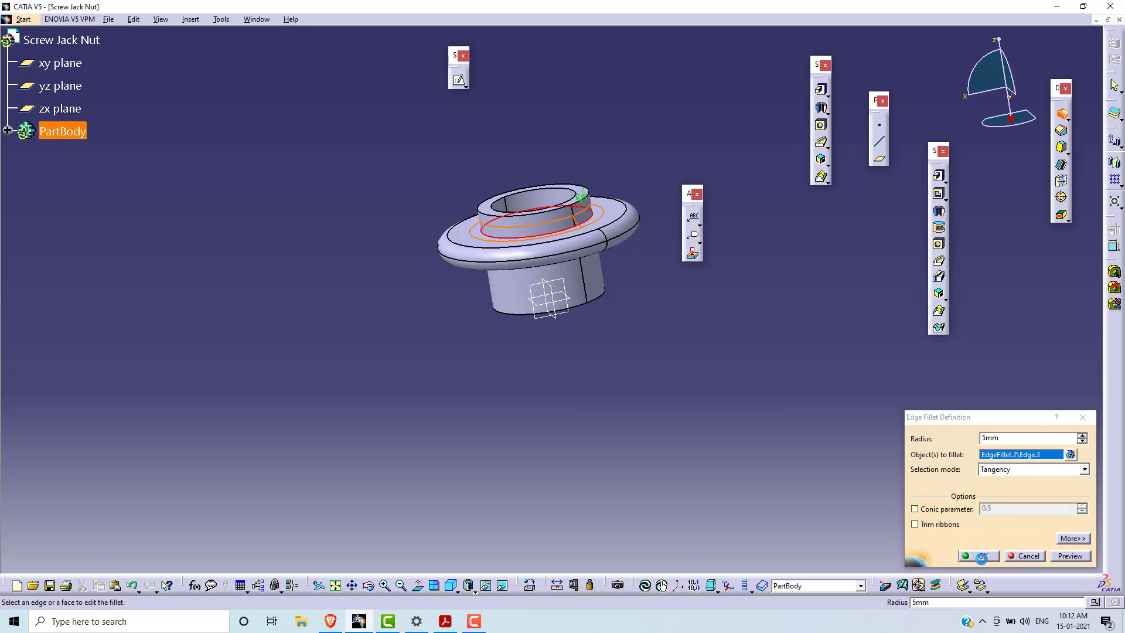
middle_drag(409, 344, 465, 326)
key(alt+Tab)
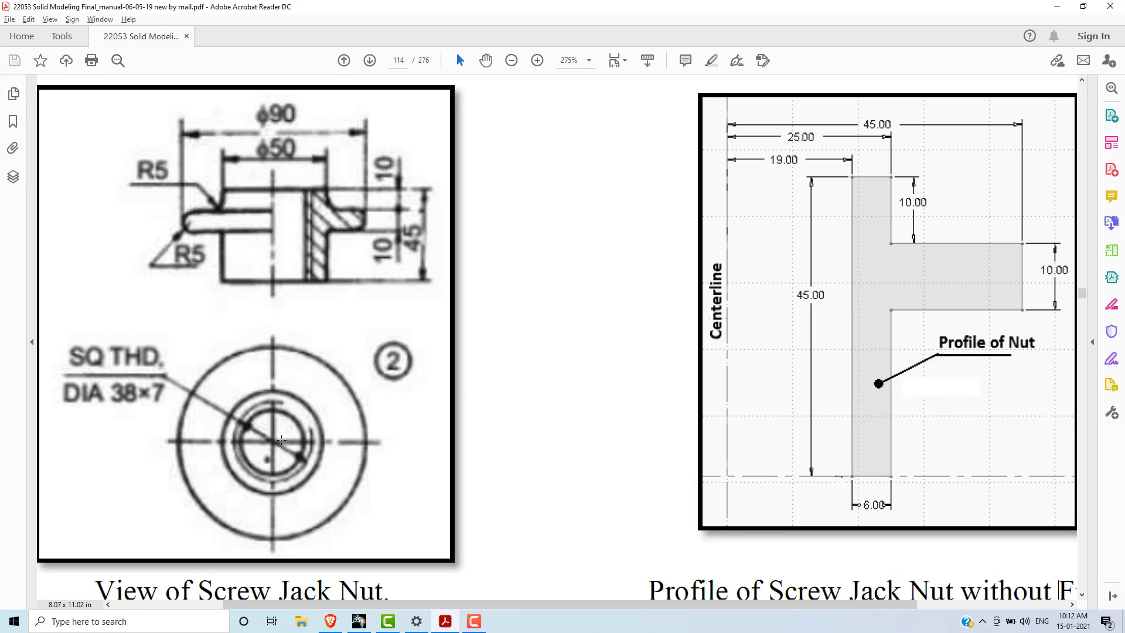
key(alt+Tab)
middle_drag(680, 345, 689, 367)
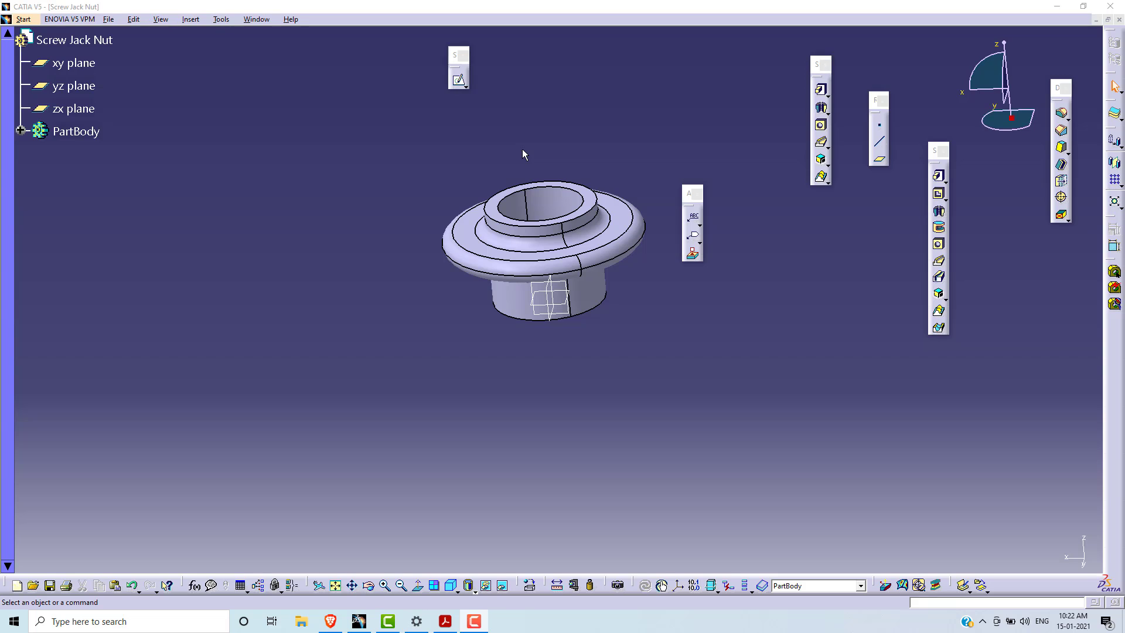
Save the part as a CATPart named Screw Jack Nut in the screw jack assembly folder.
click(110, 19)
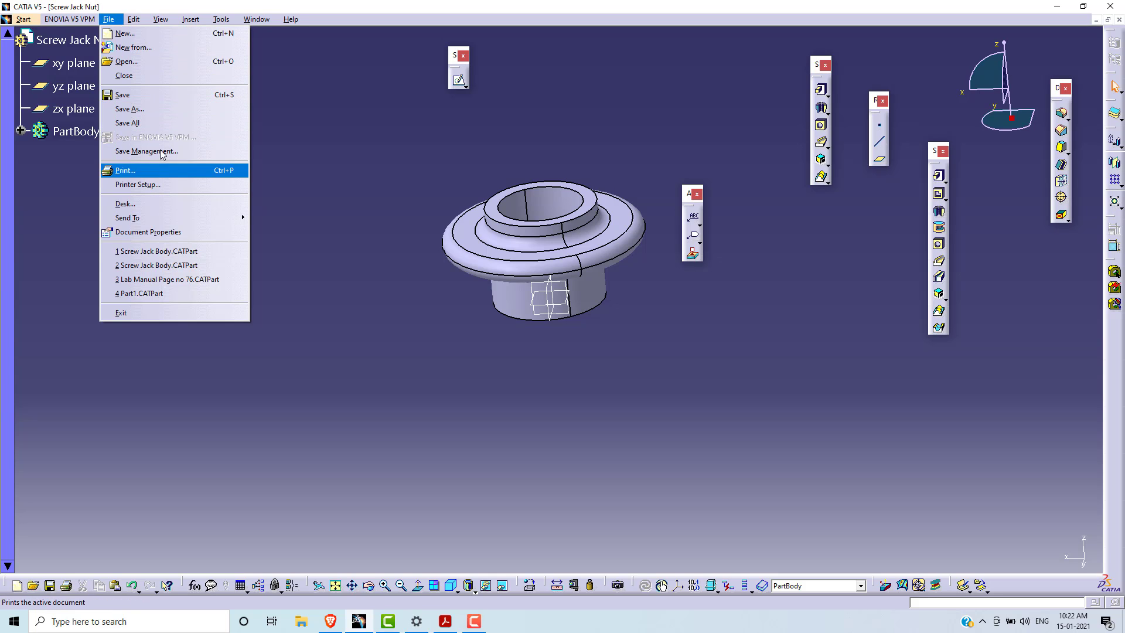
click(150, 108)
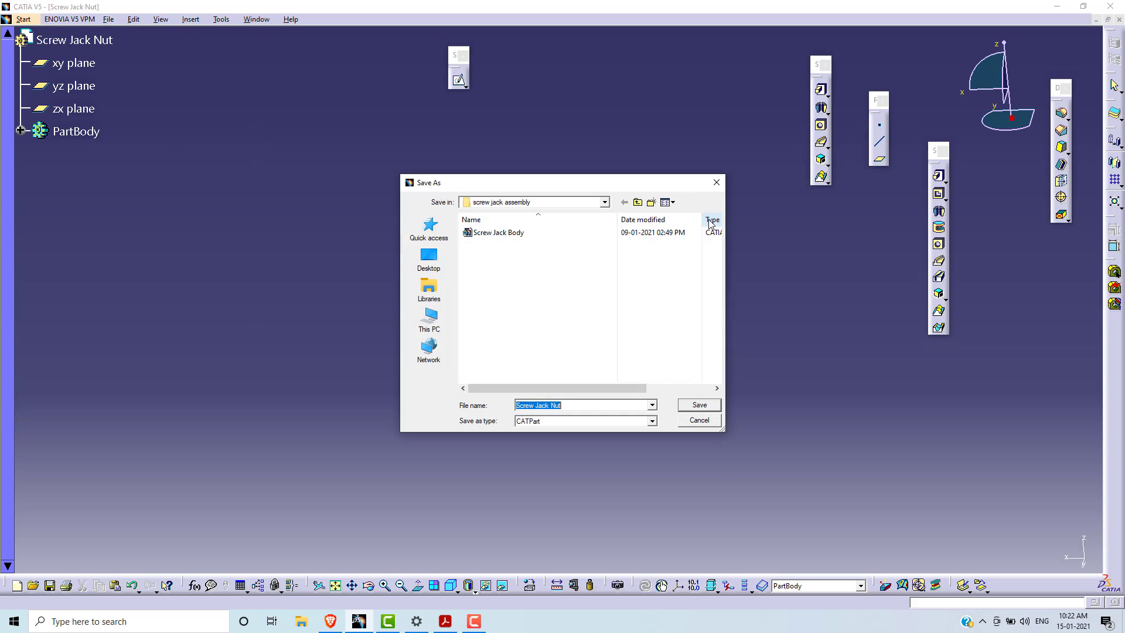
click(574, 405)
double_click(574, 405)
click(573, 405)
click(694, 406)
click(694, 406)
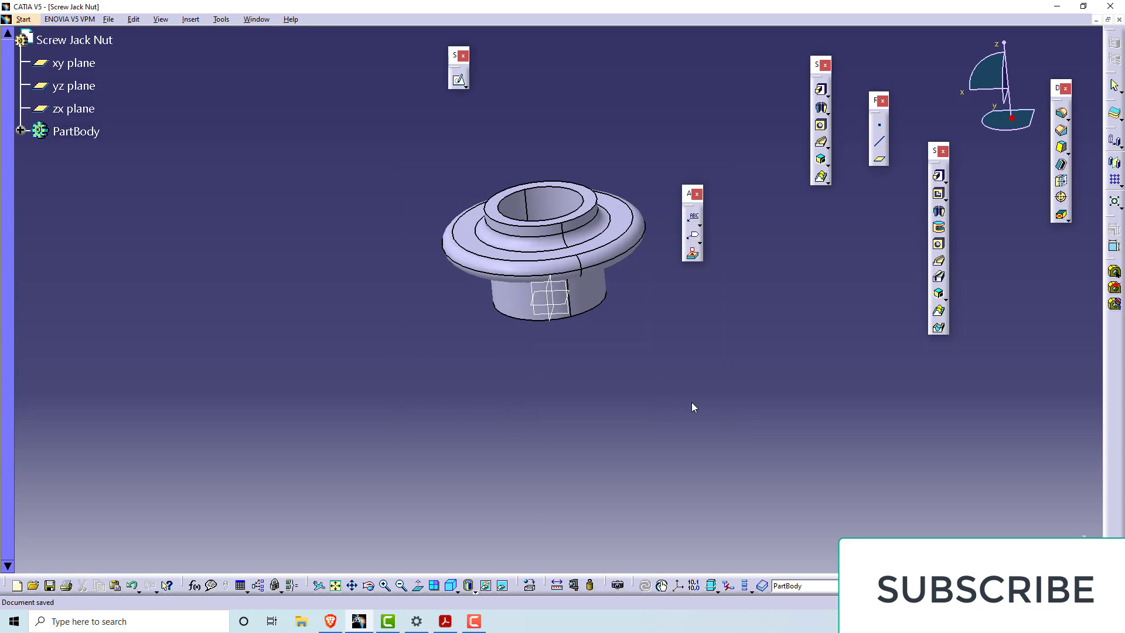